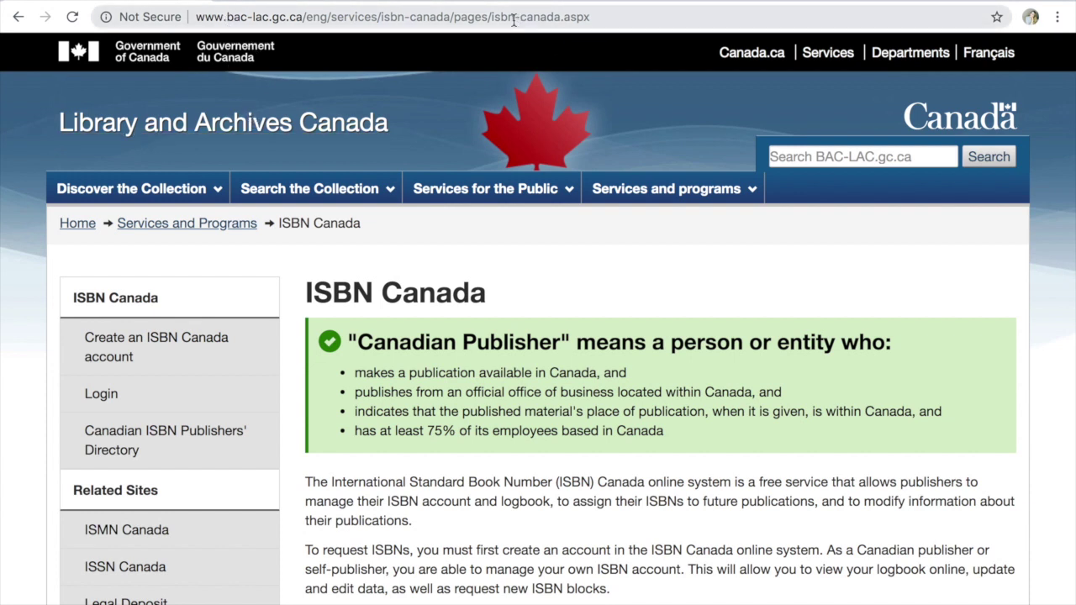
Scroll down the ISBN Canada page past the table of contents to the About ISBN Canada section
scroll(592, 267, down, 3)
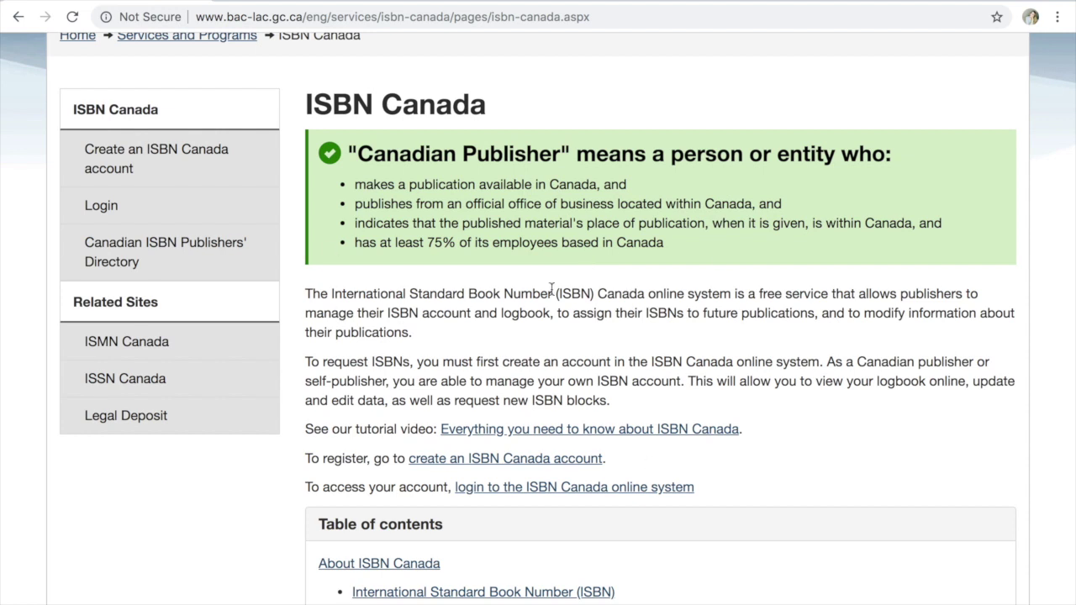
scroll(551, 289, down, 15)
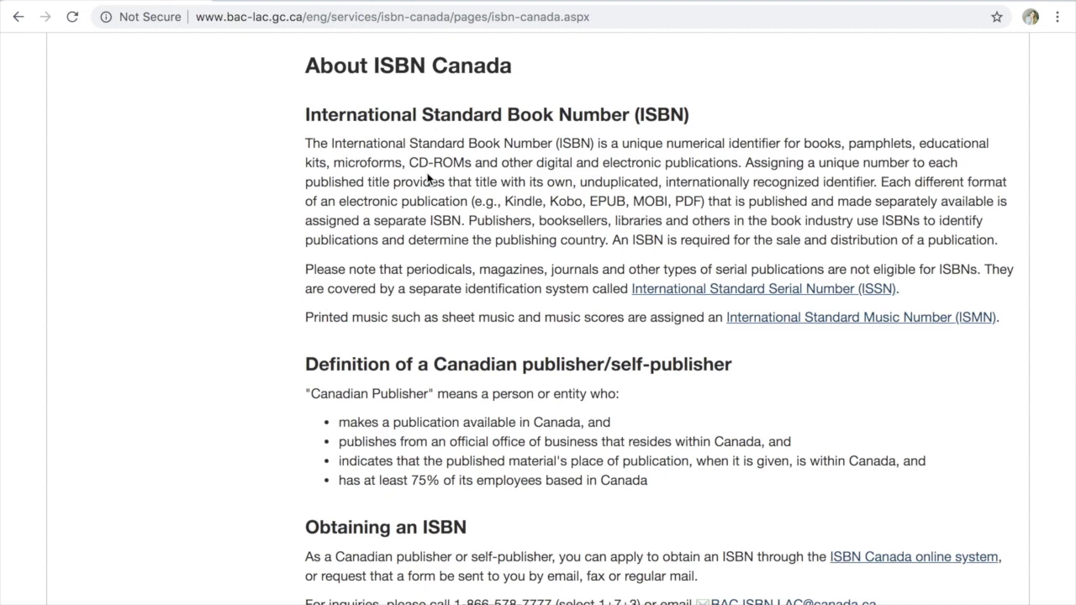
Scroll the FAQ to question 6 and follow the 'ISBN Canada online system' link to account creation
scroll(427, 178, down, 3)
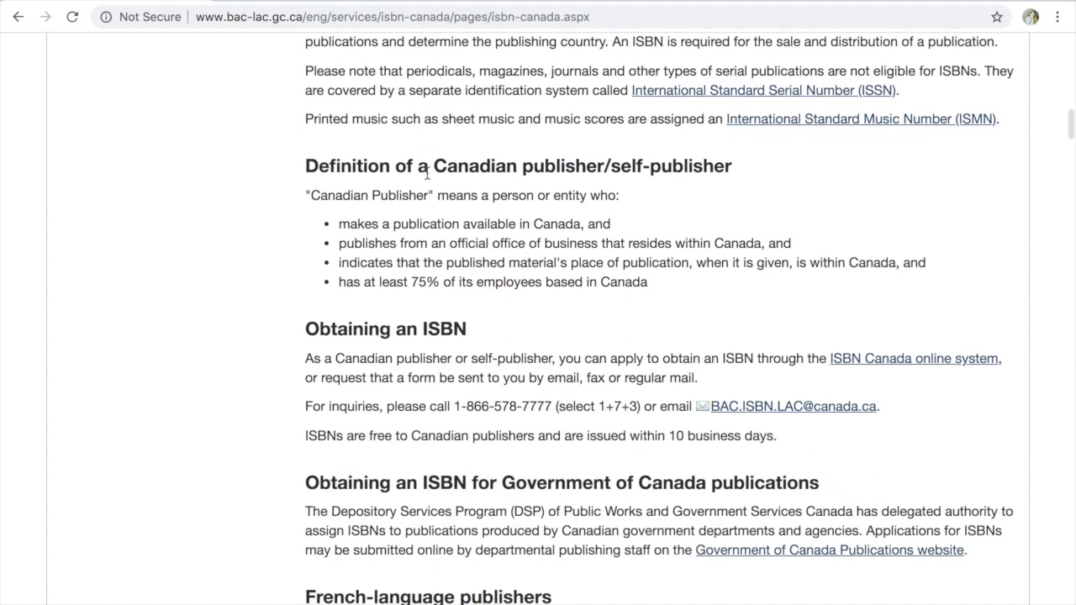
scroll(427, 173, down, 4)
scroll(427, 174, up, 5)
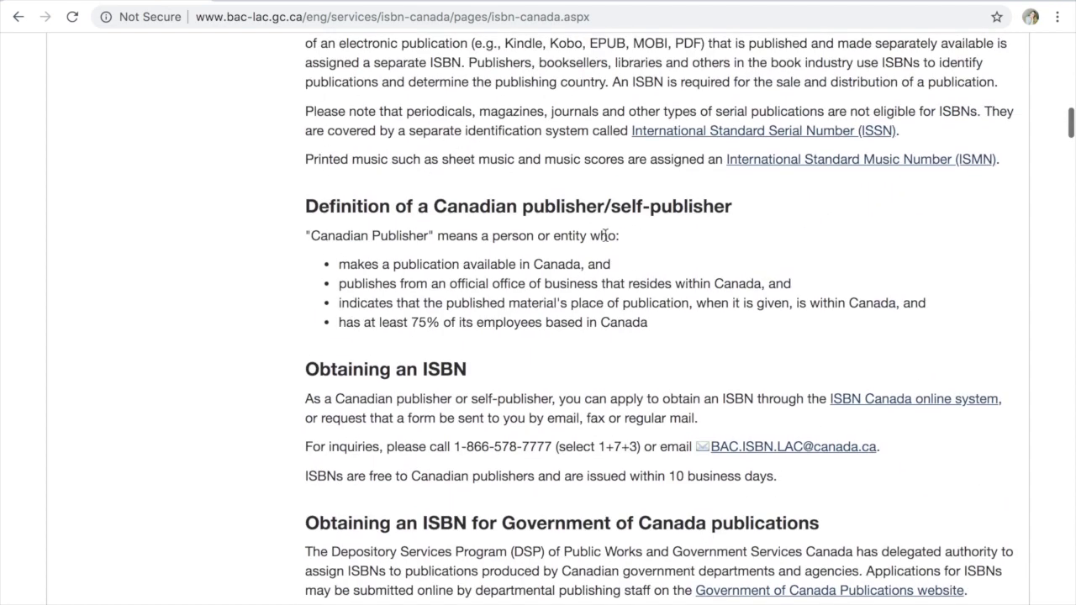
scroll(545, 244, down, 8)
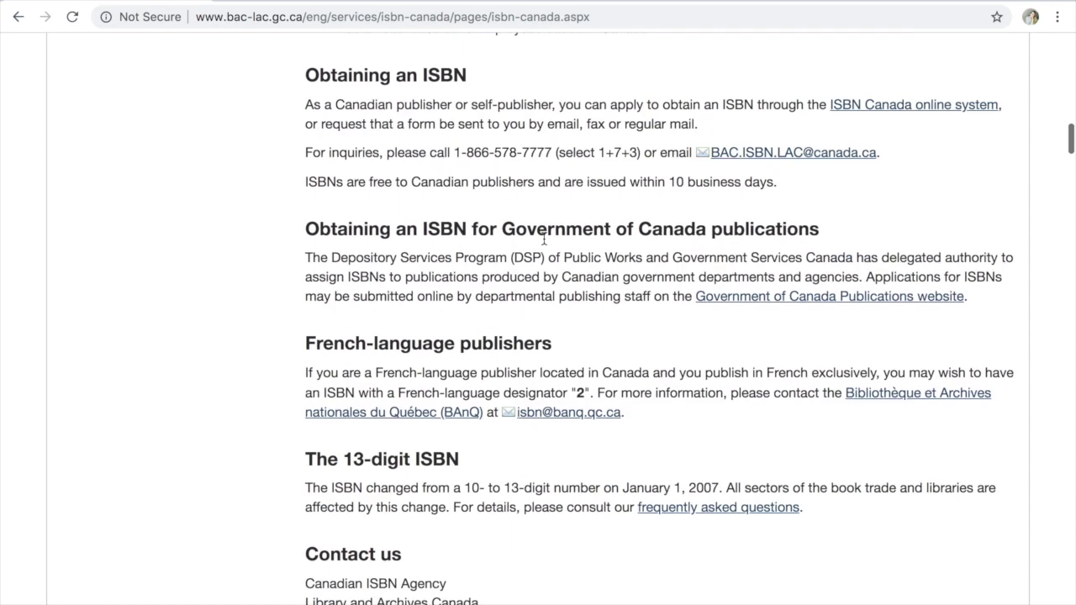
scroll(545, 245, up, 6)
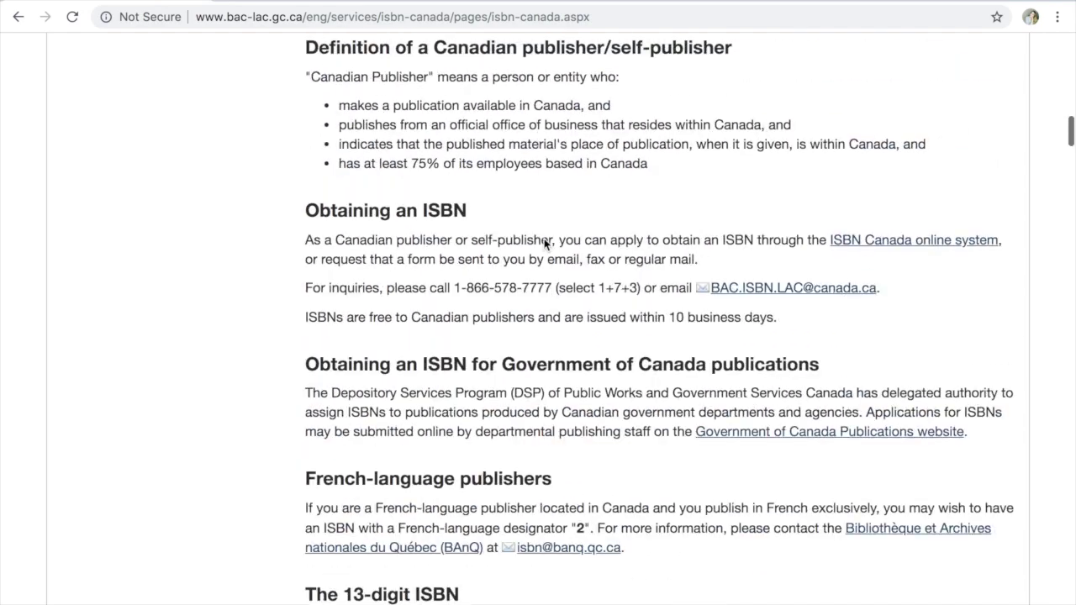
scroll(519, 339, down, 10)
scroll(519, 339, down, 13)
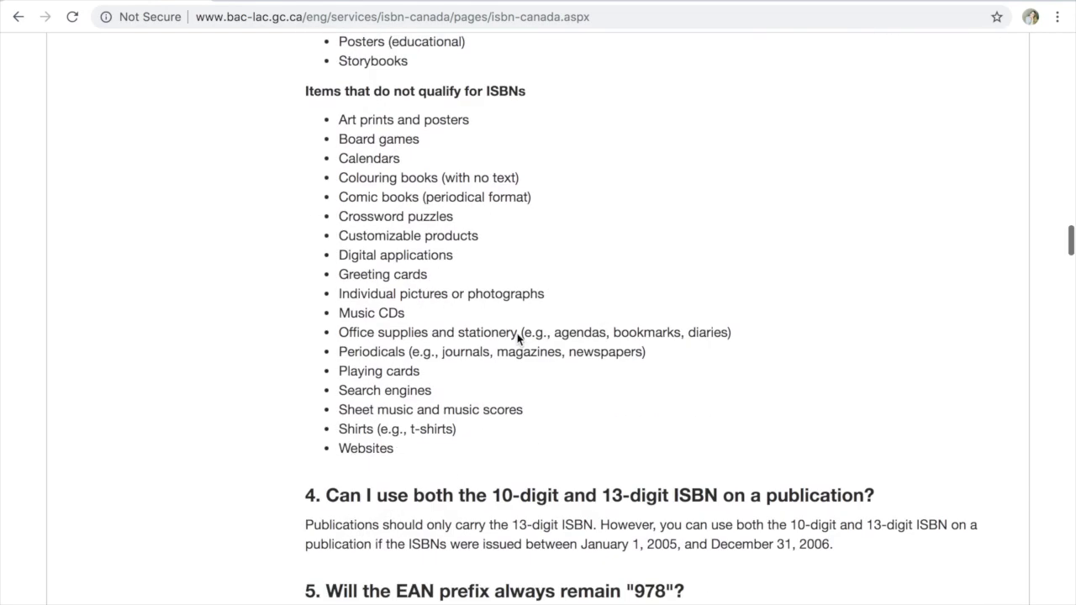
scroll(517, 334, down, 4)
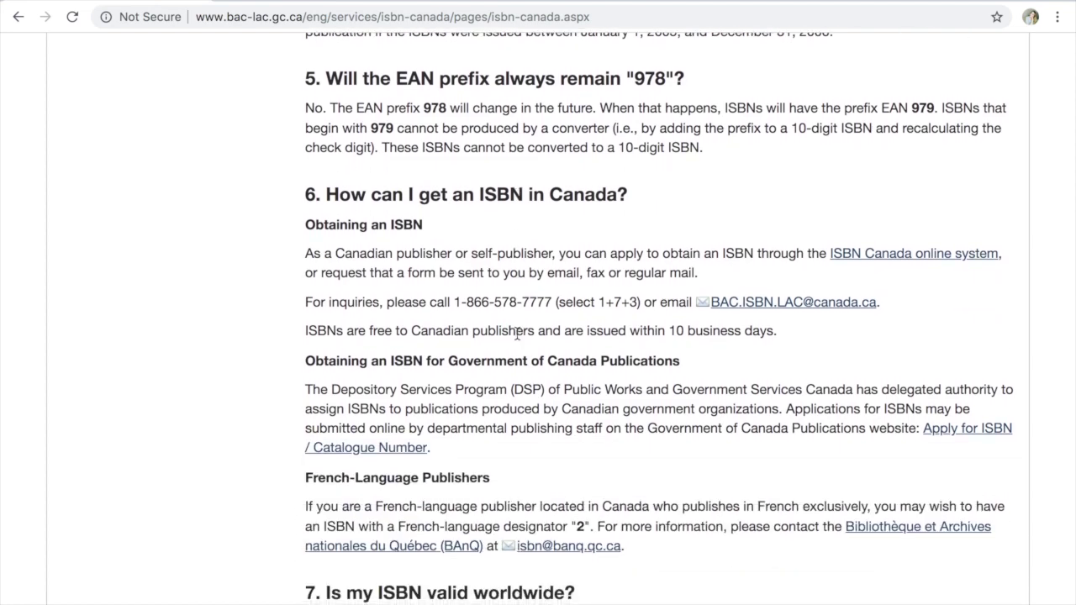
scroll(517, 334, down, 2)
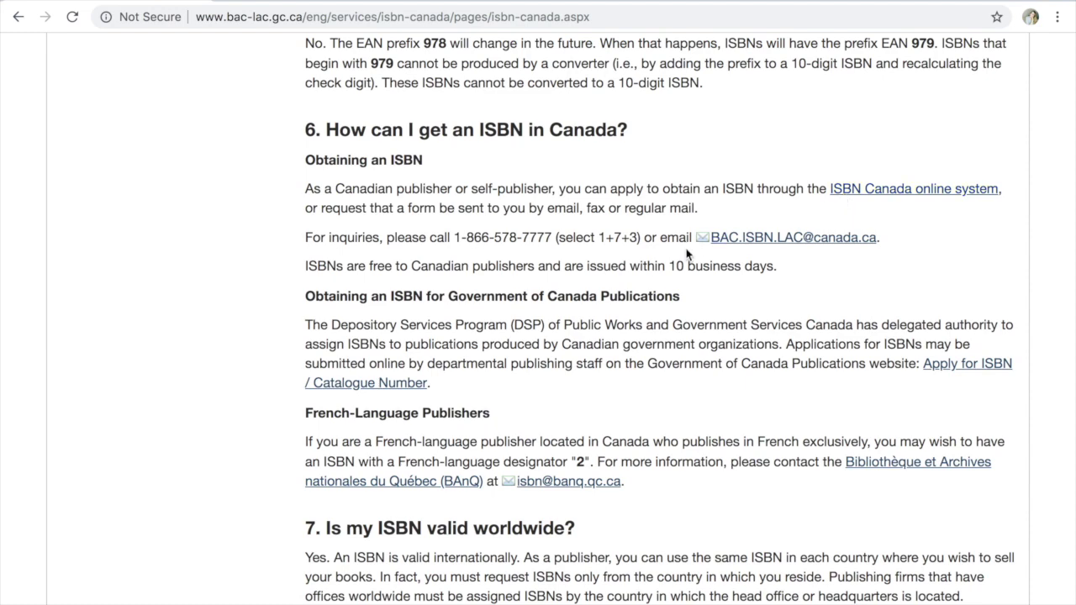
click(875, 198)
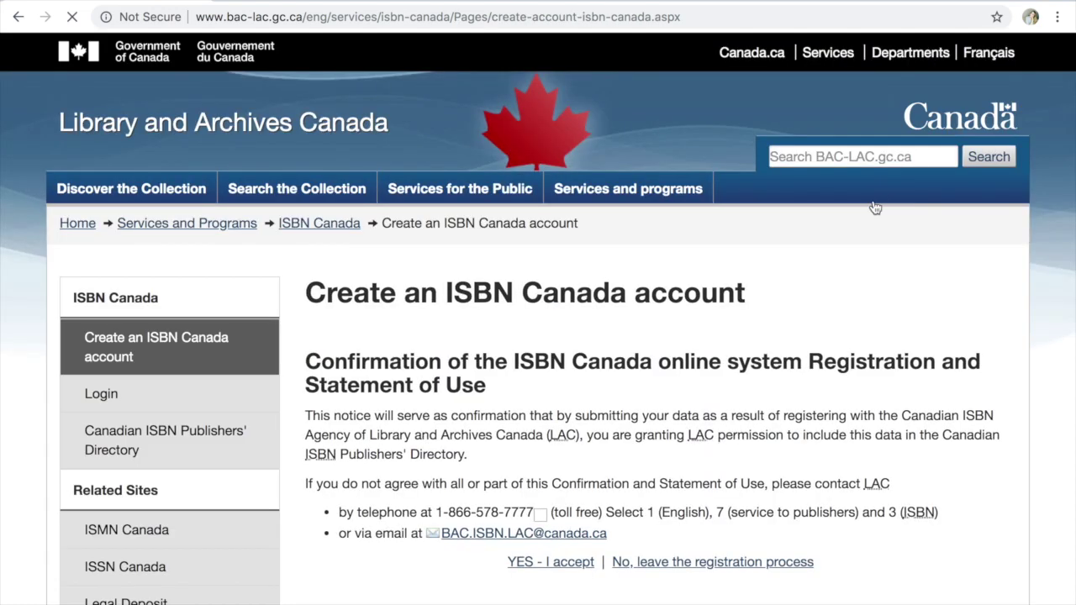
Return to the FAQ, reopen the online system link, and scroll to the Publisher Information fields
scroll(739, 409, down, 5)
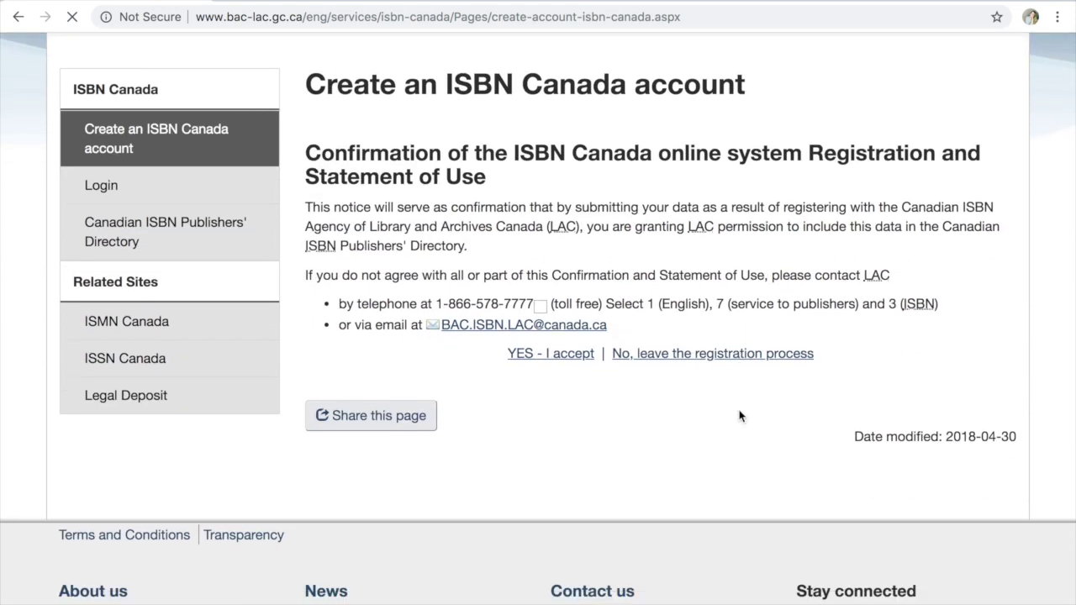
click(18, 17)
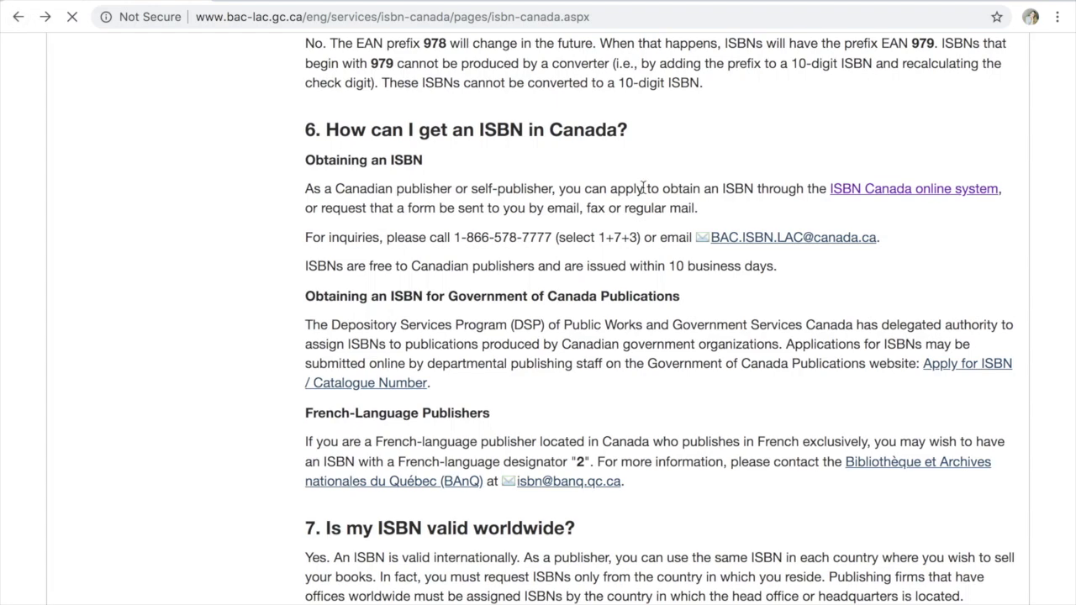
click(896, 199)
scroll(596, 337, down, 5)
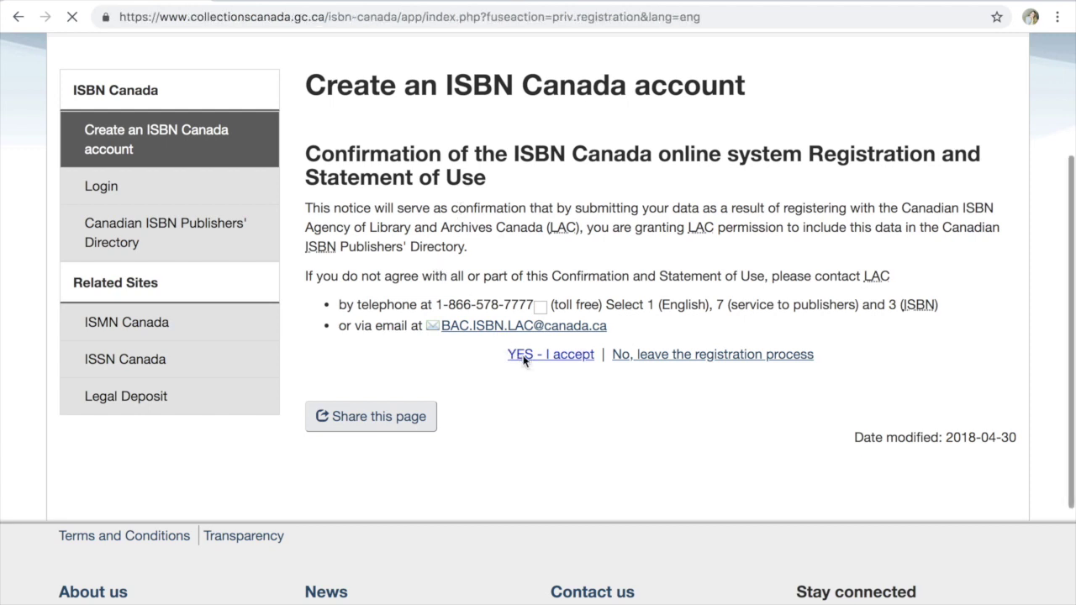
scroll(523, 355, down, 3)
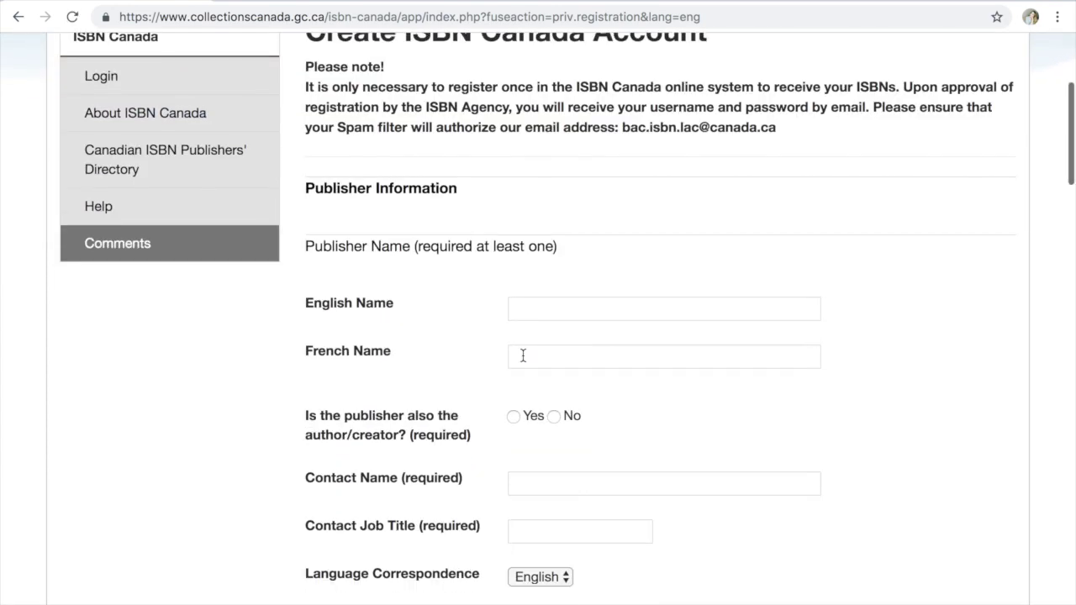
Enter the publisher's name in both English and French Name fields, fixing typos, and answer Yes to author
click(523, 312)
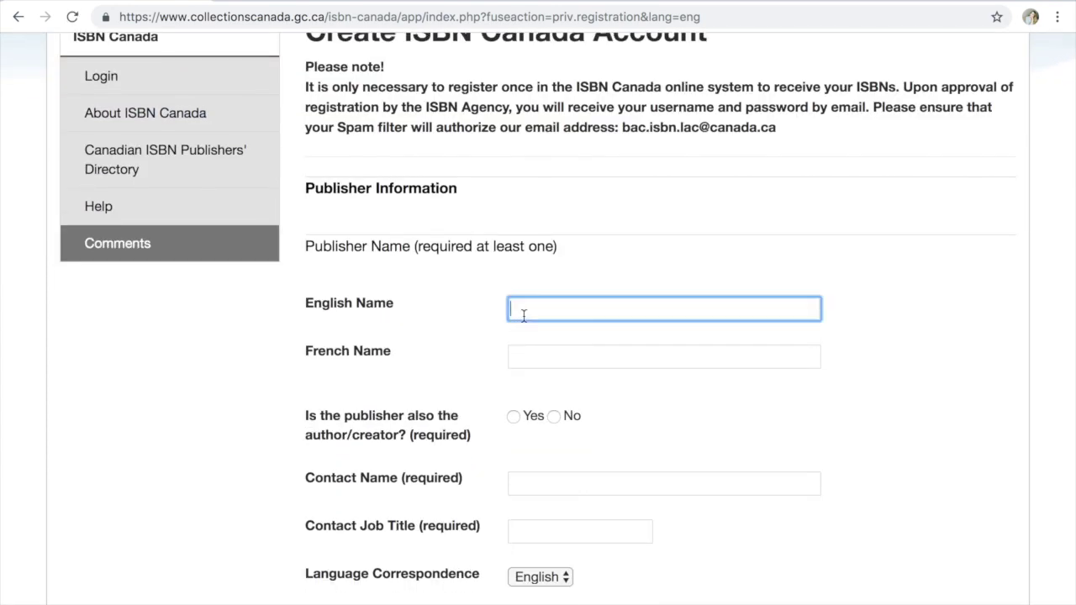
text(John Doe)
key(Tab)
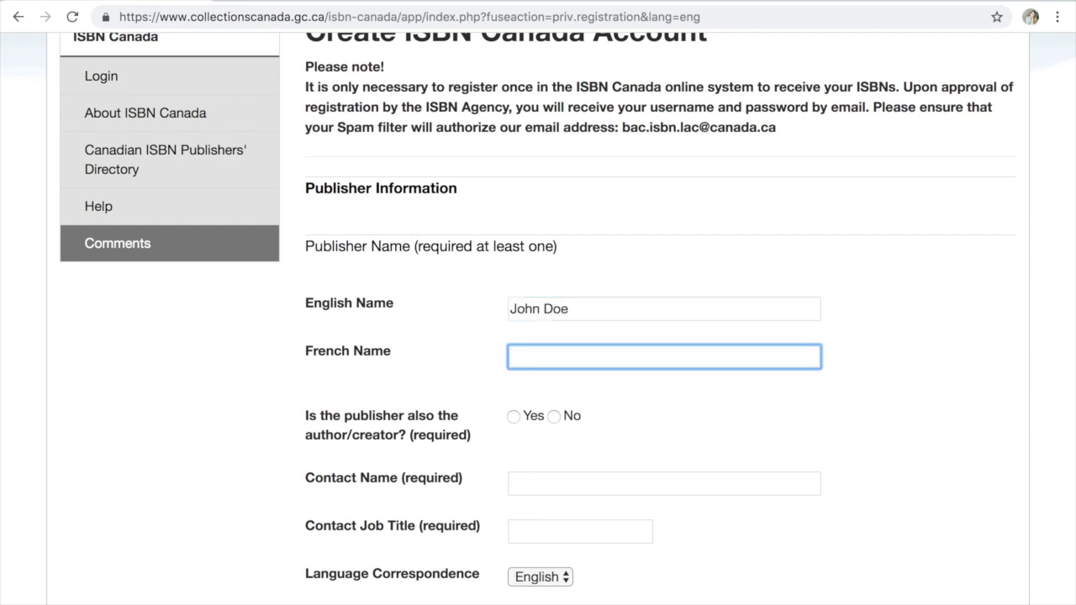
text(John Dow)
scroll(655, 405, down, 2)
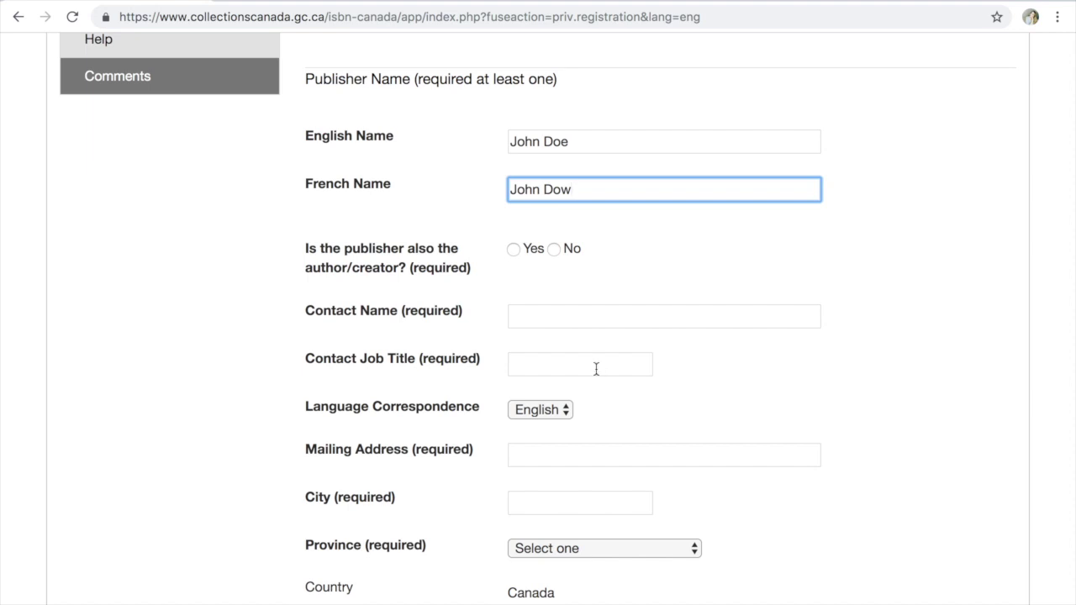
key(BackSpace)
text(e)
click(514, 250)
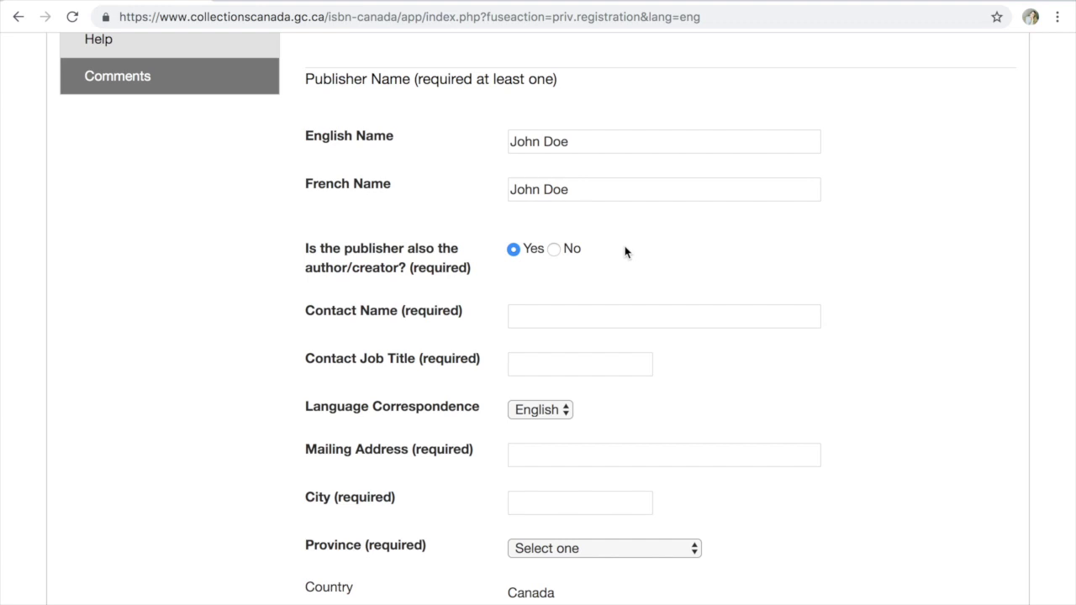
click(545, 309)
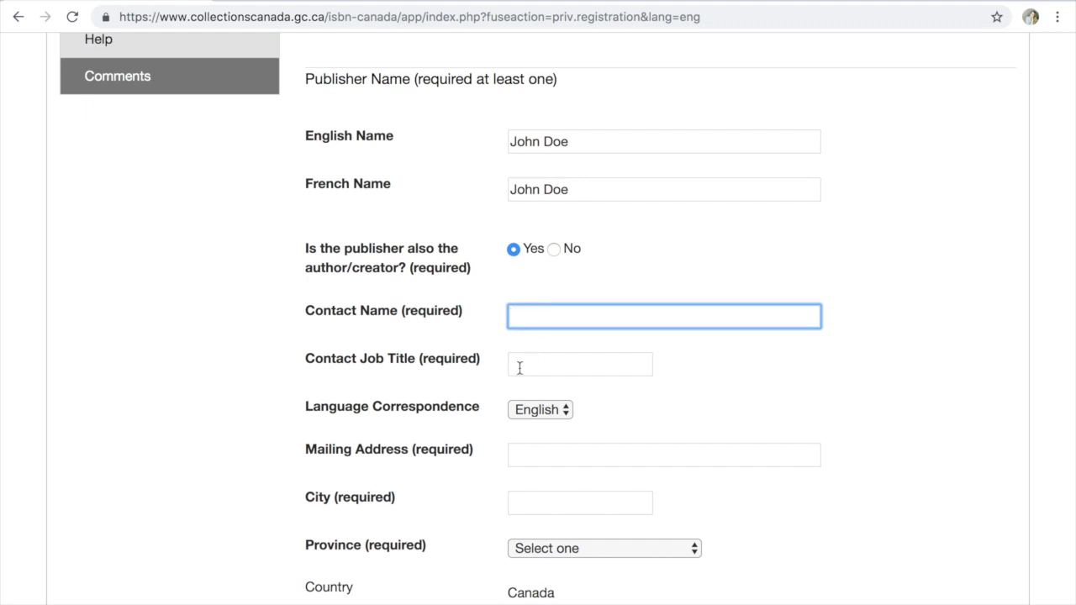
Enter the contact person's name, change the author answer to No, and set job title 'Publisher'
scroll(519, 369, down, 1)
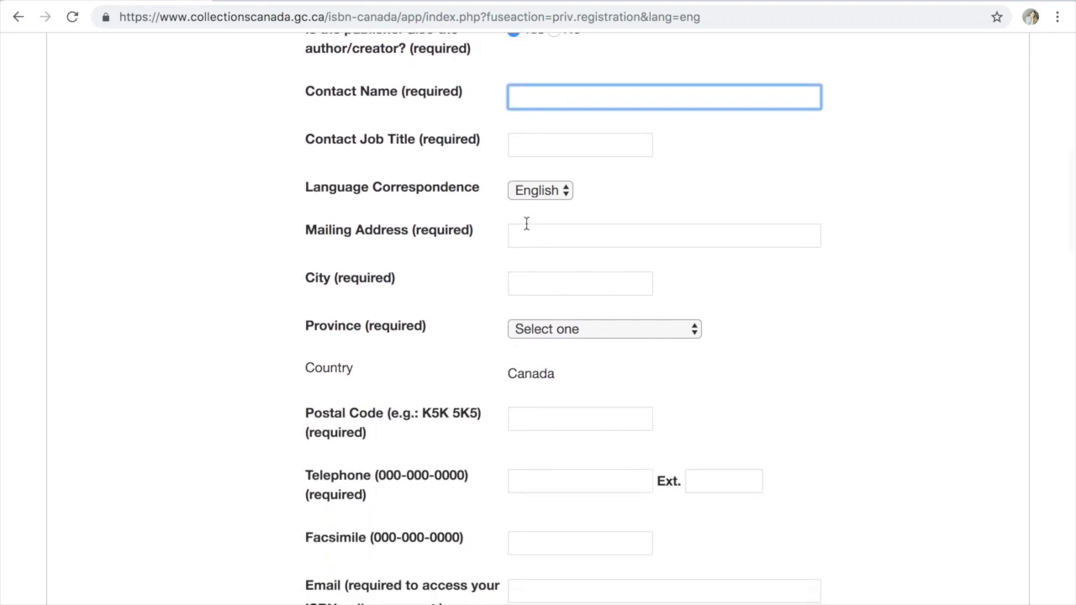
scroll(664, 336, up, 5)
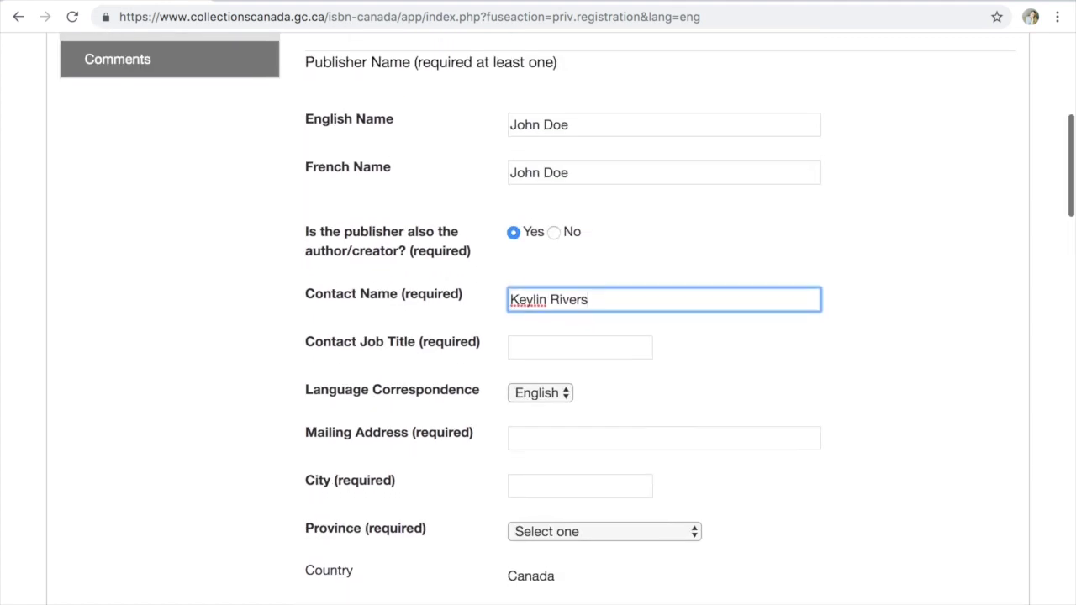
click(554, 235)
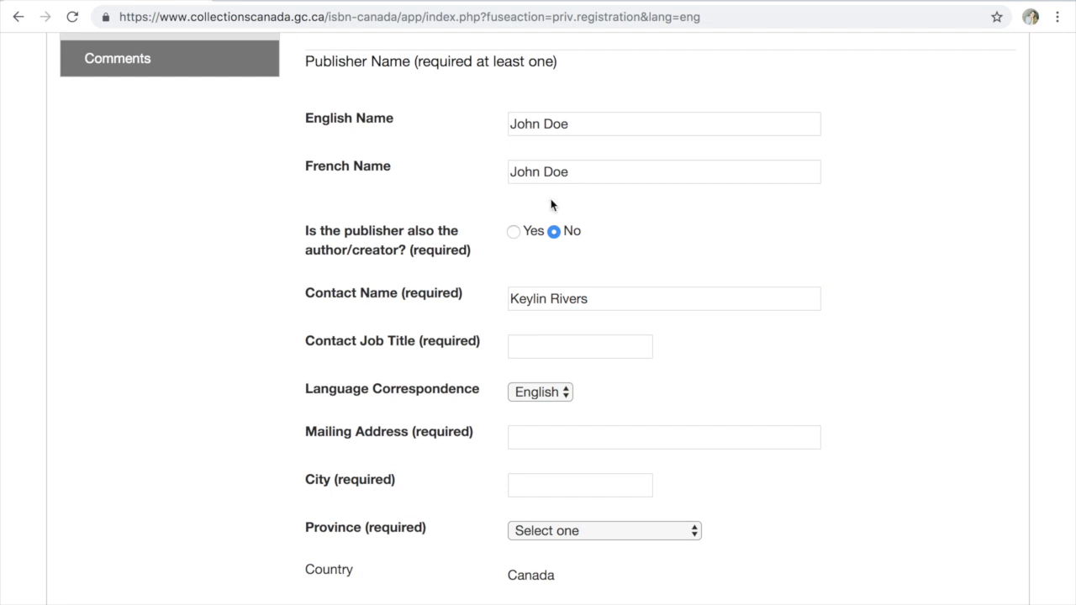
click(536, 345)
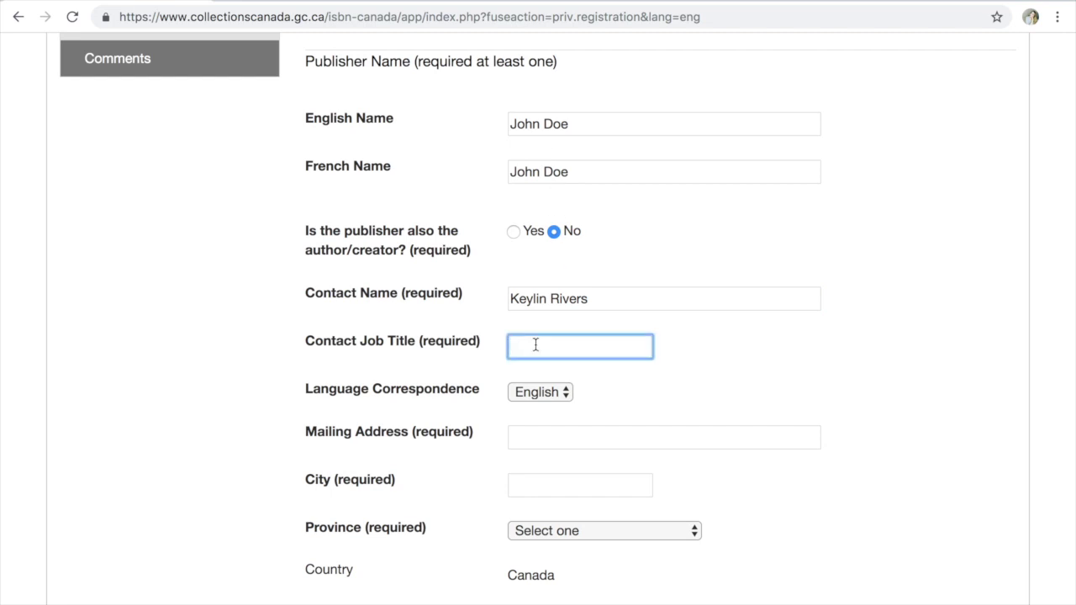
text(Publisher)
Fill the mailing address, city and postal code from a saved address and choose Ontario as province
scroll(591, 411, down, 2)
click(542, 291)
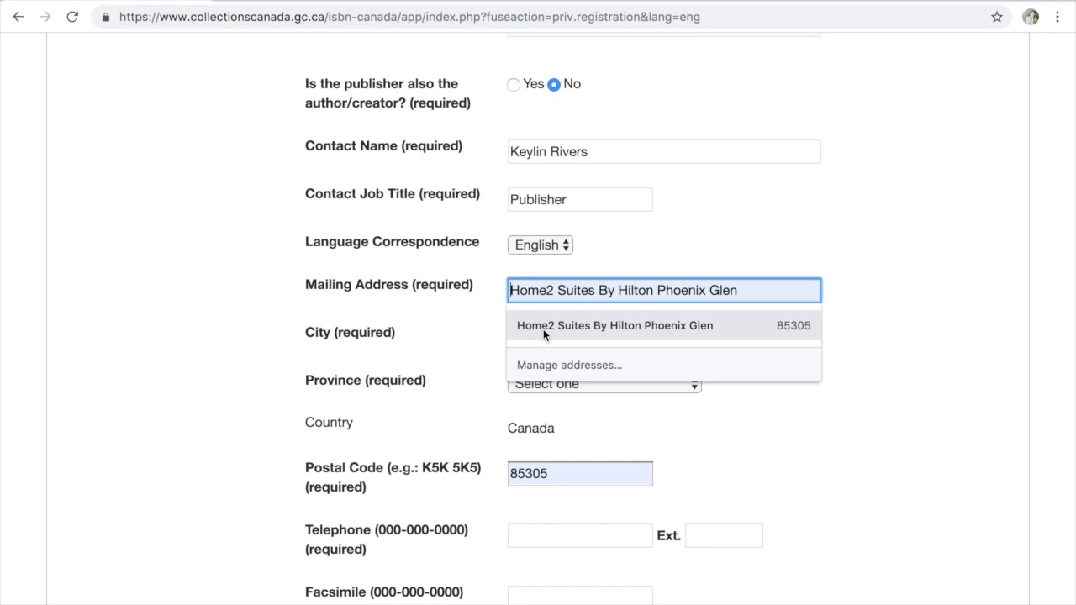
click(543, 333)
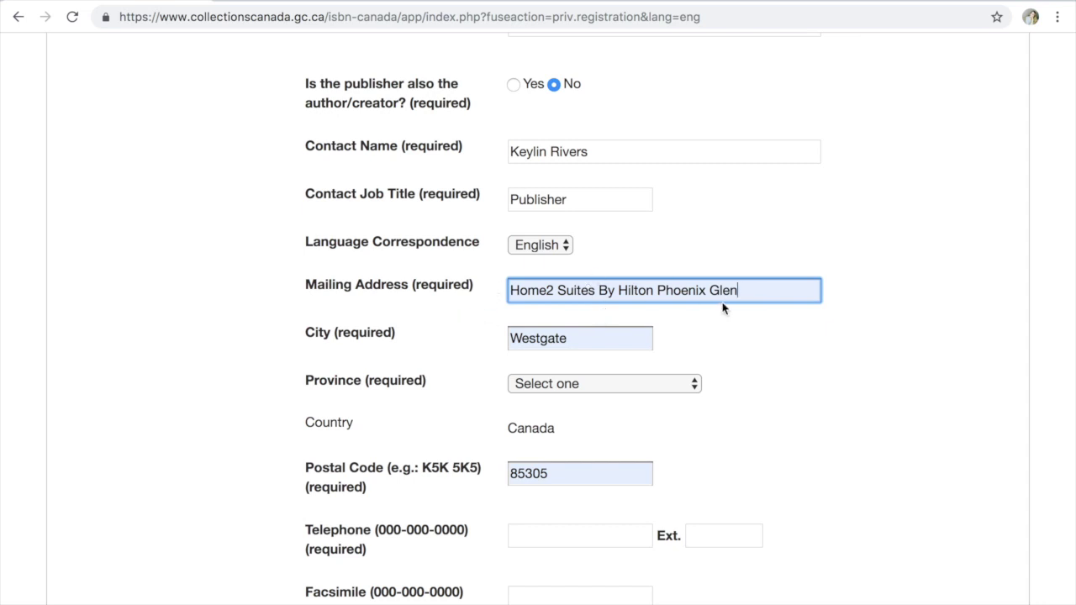
click(577, 384)
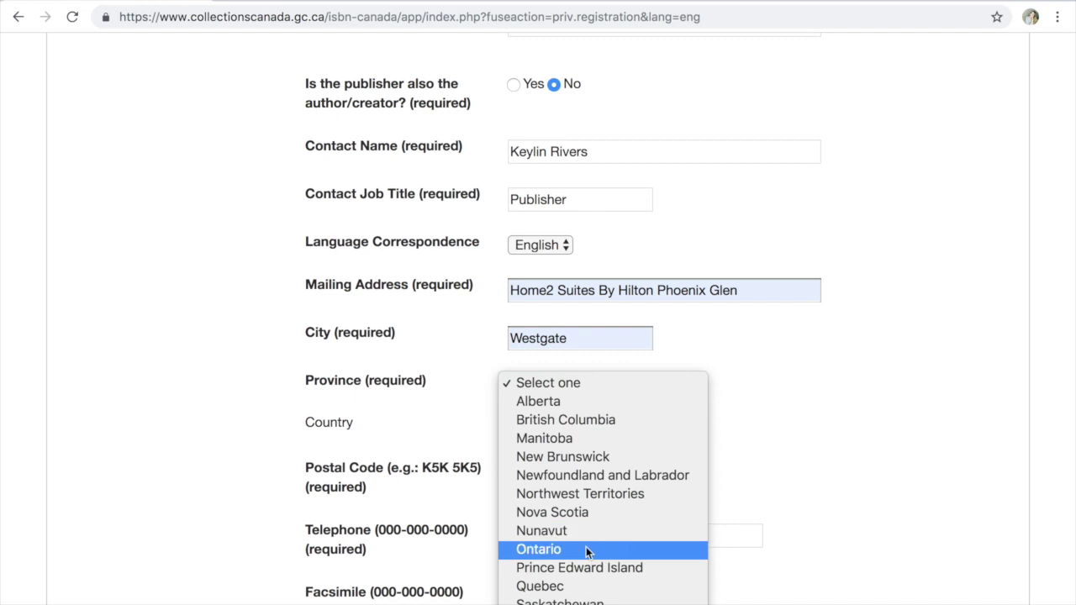
click(625, 503)
scroll(726, 427, down, 3)
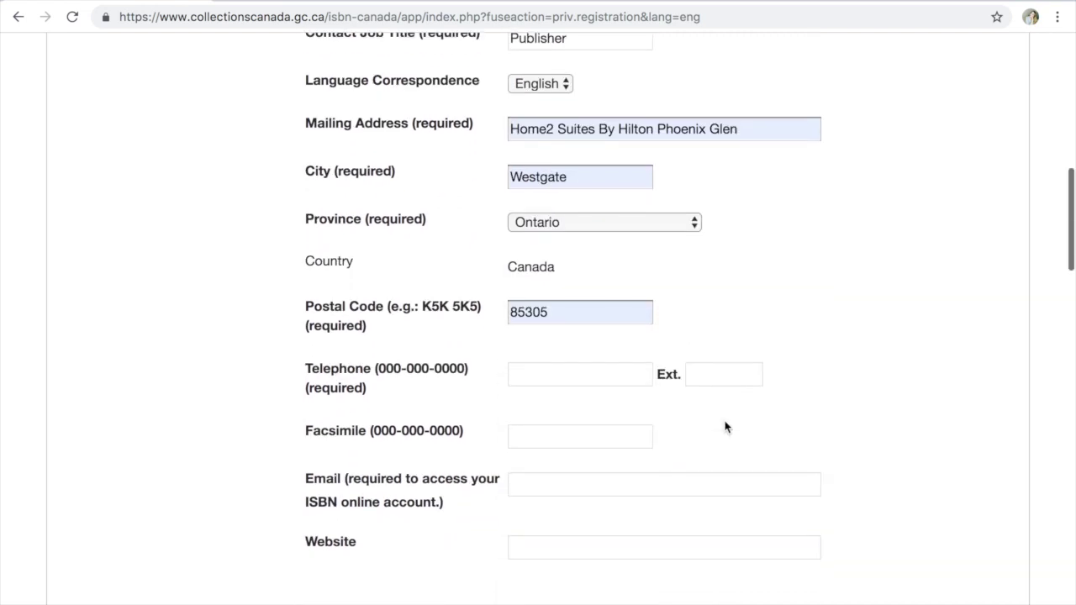
click(525, 275)
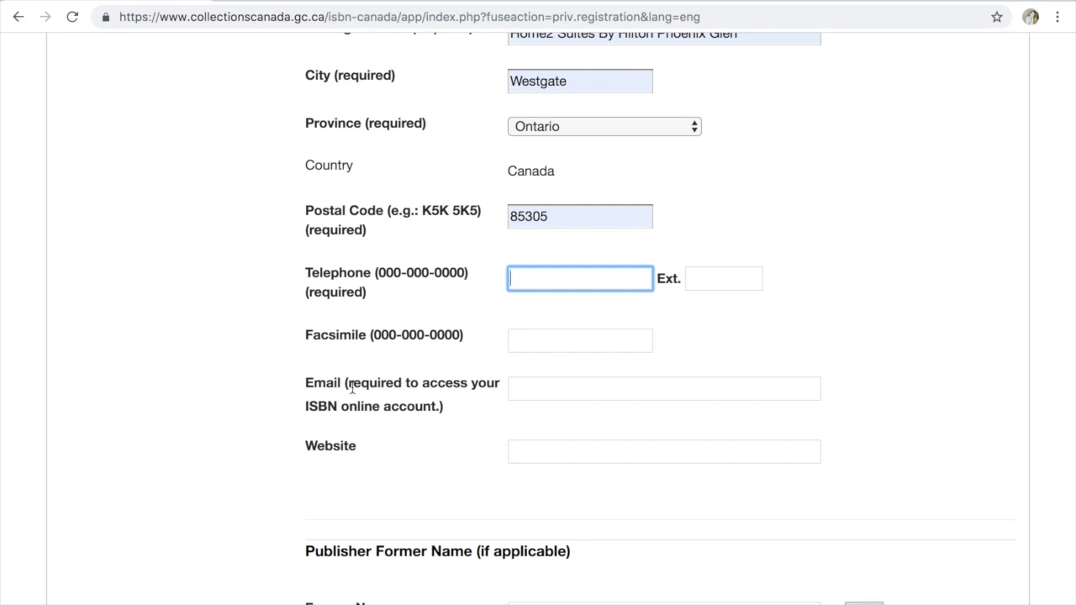
Add an empty Other Name entry, then continue down to the Publisher/ISBN Agency Activity section
scroll(367, 462, down, 2)
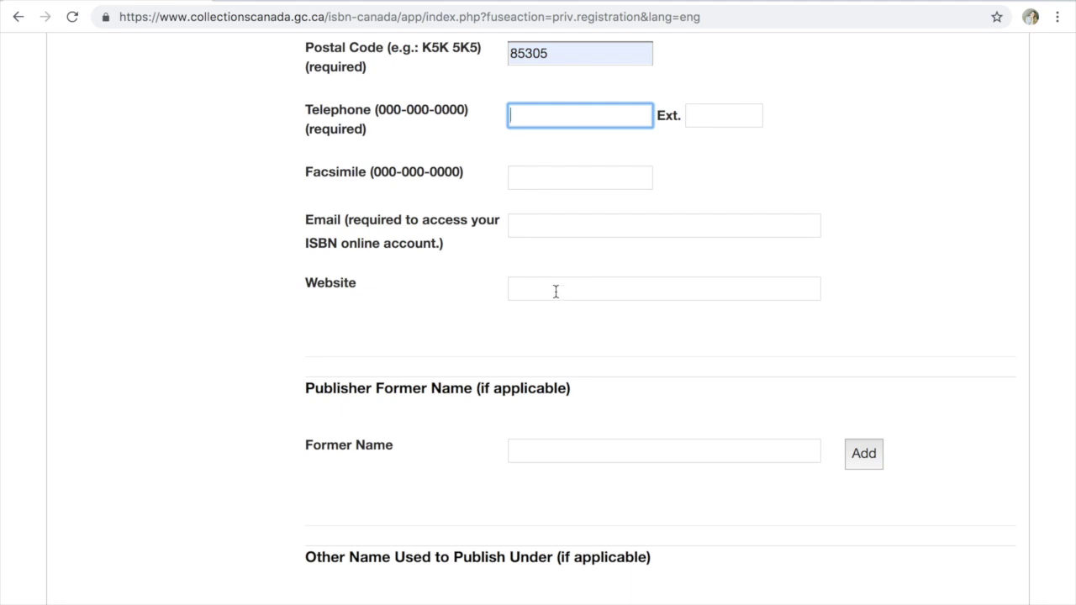
scroll(499, 476, down, 2)
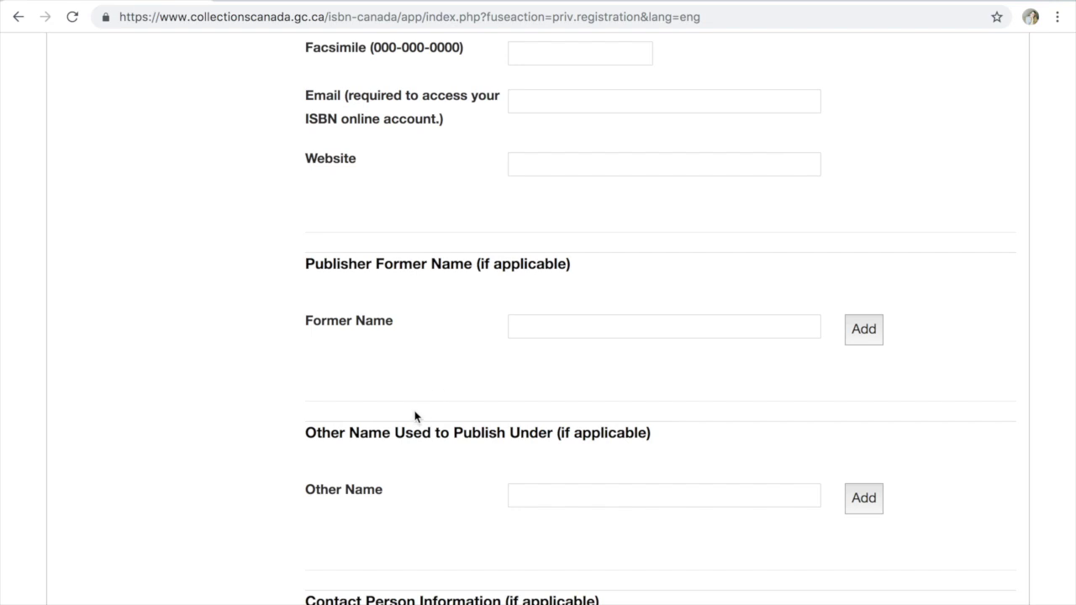
scroll(414, 416, down, 3)
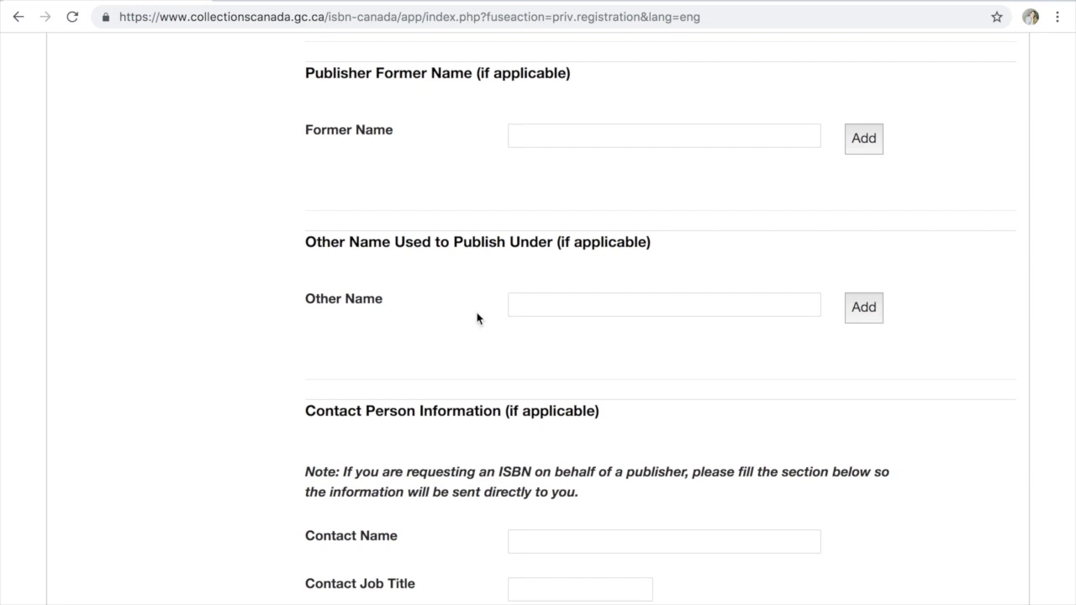
click(866, 305)
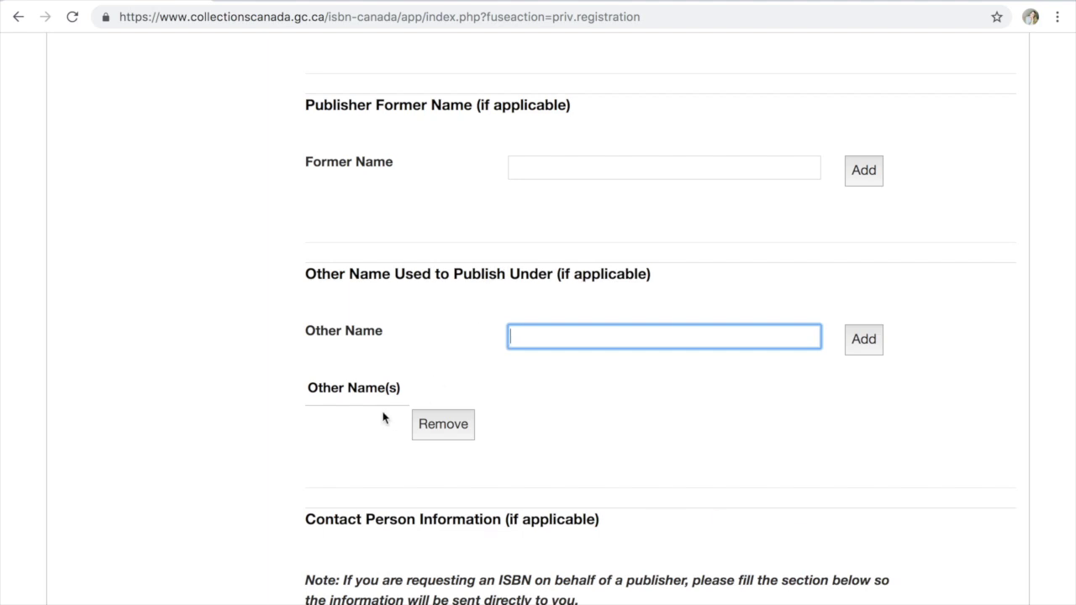
scroll(384, 415, down, 3)
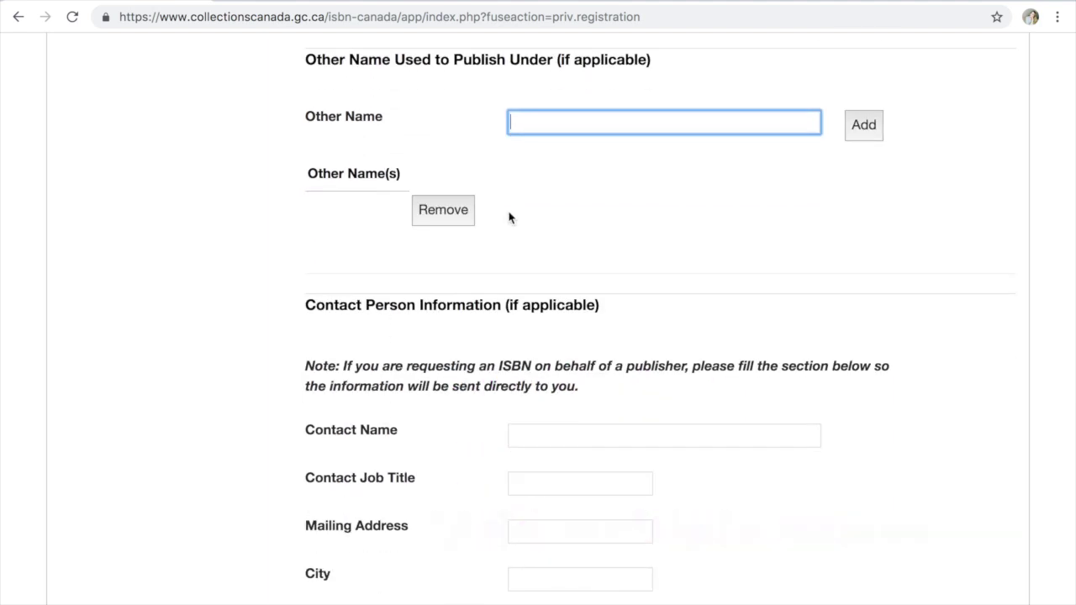
scroll(551, 302, down, 3)
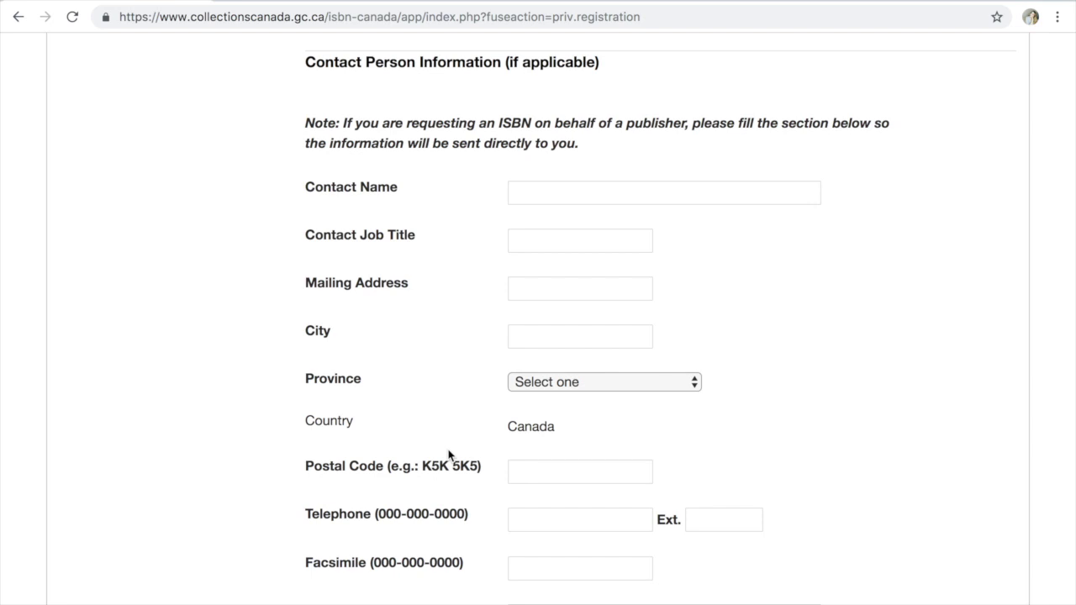
scroll(449, 455, down, 1)
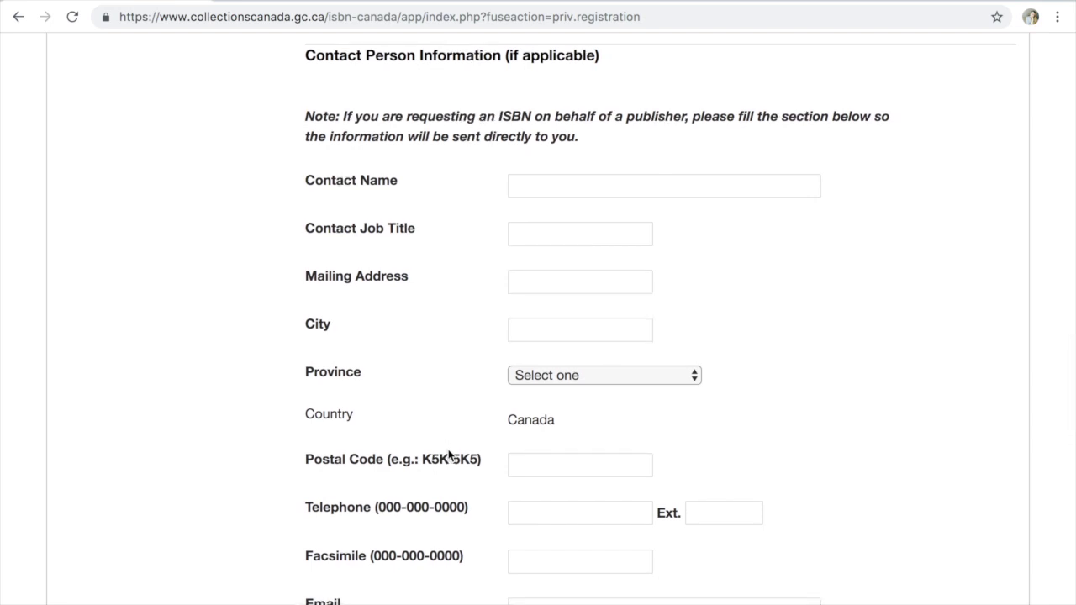
scroll(449, 454, down, 1)
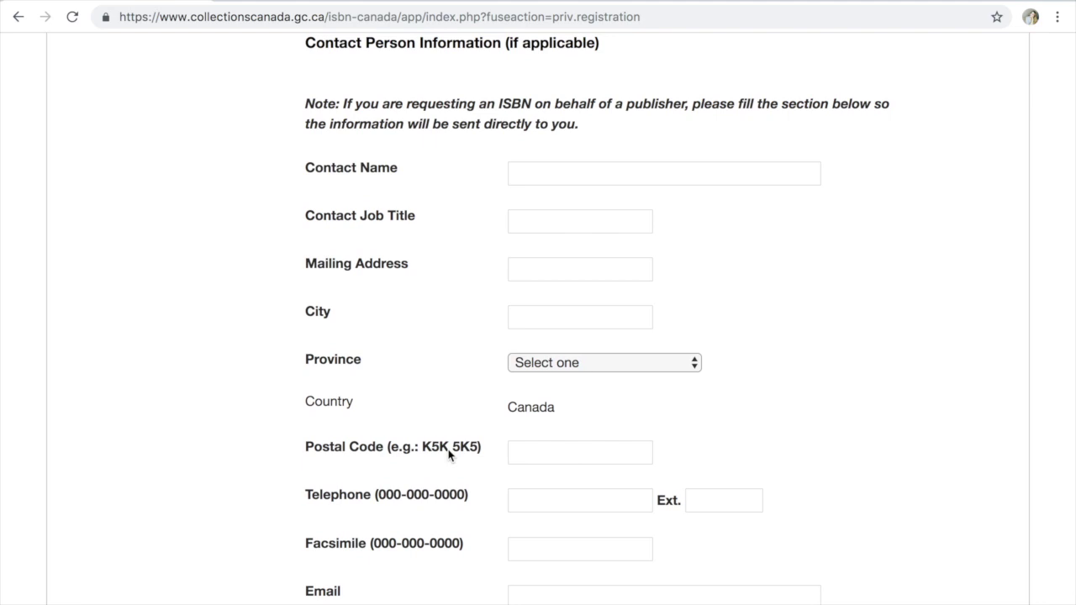
scroll(449, 455, down, 1)
scroll(449, 454, down, 6)
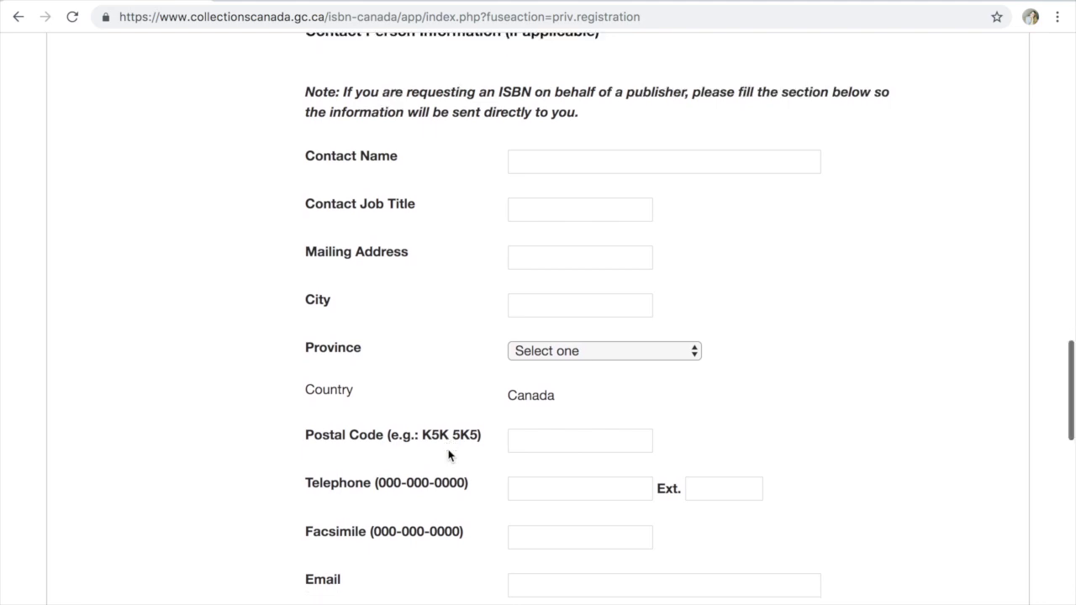
scroll(448, 455, down, 1)
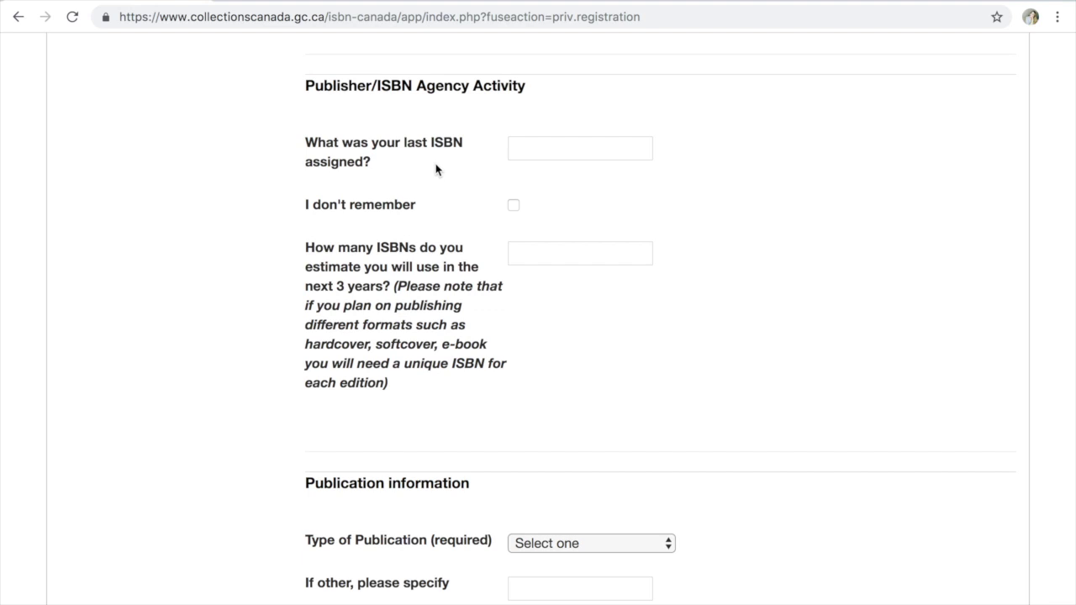
Review the Type of Publication options without choosing one, then scroll back up the form
scroll(436, 169, down, 1)
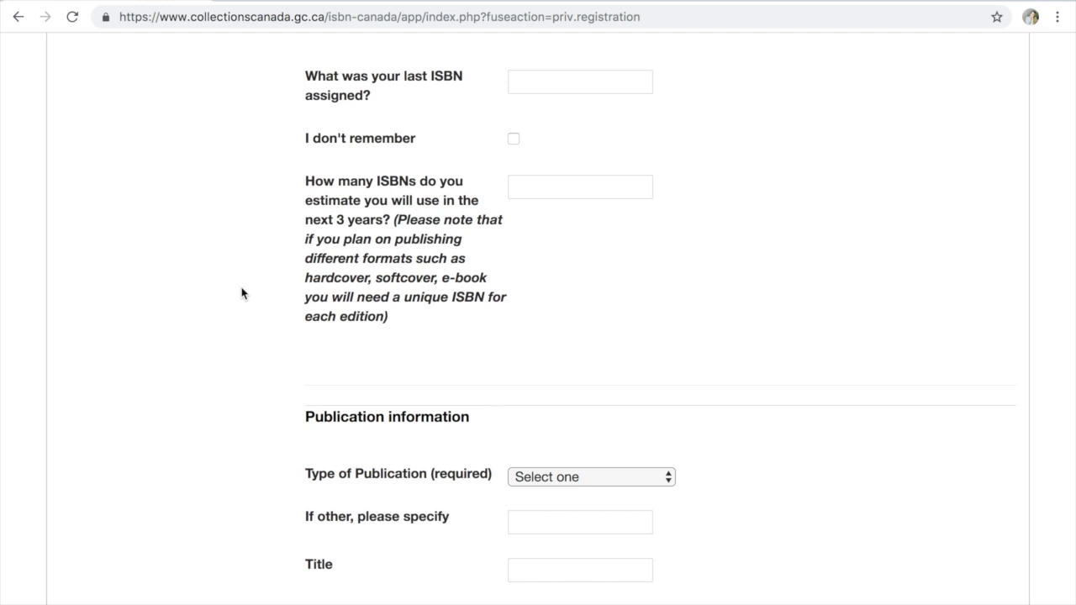
scroll(242, 292, down, 3)
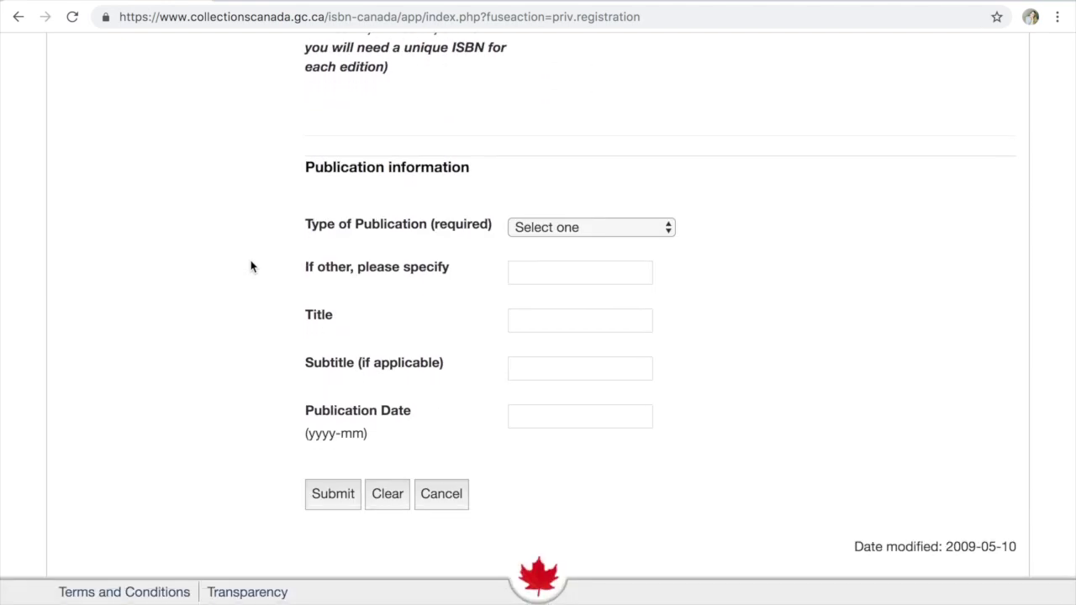
click(593, 227)
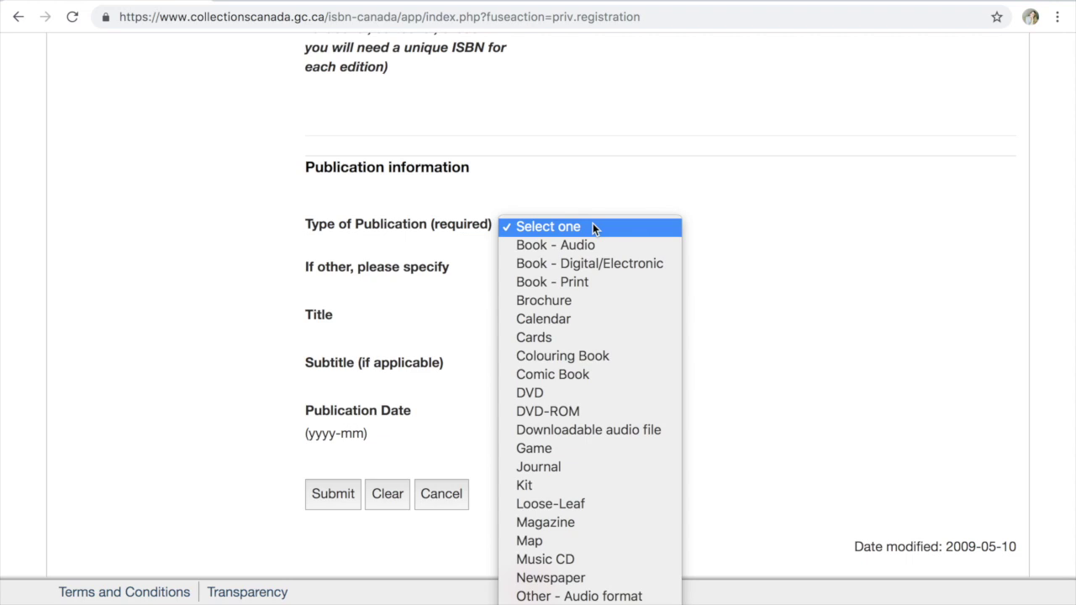
click(761, 179)
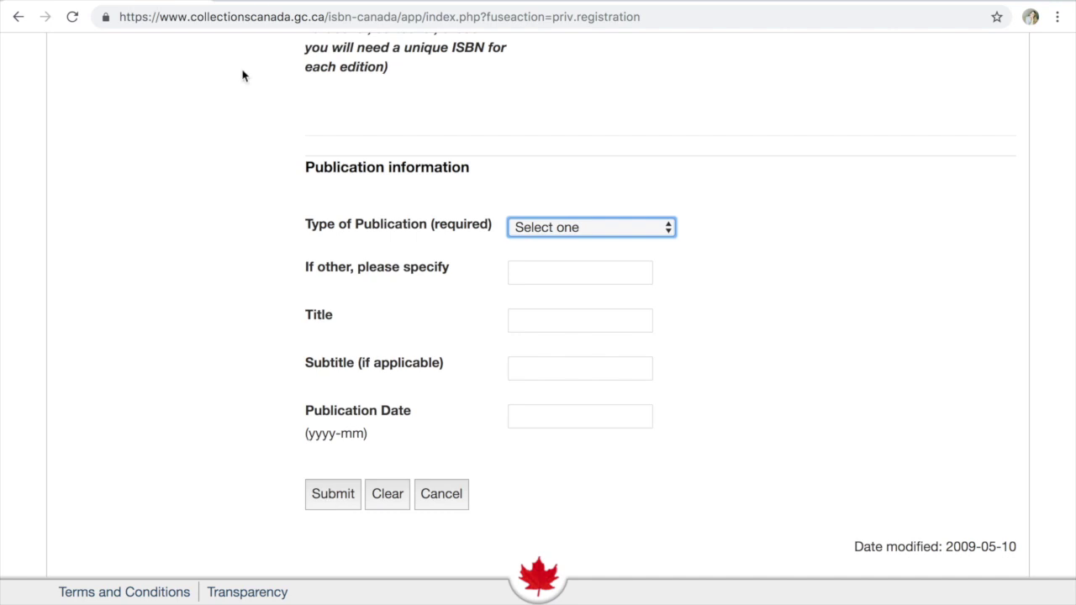
scroll(288, 141, up, 1)
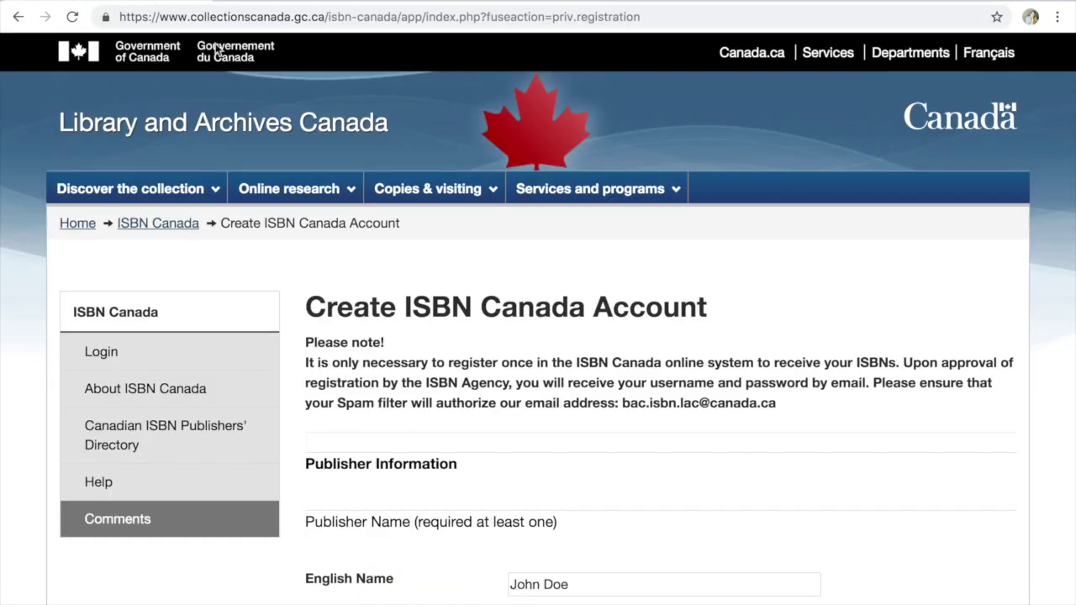
scroll(450, 364, down, 15)
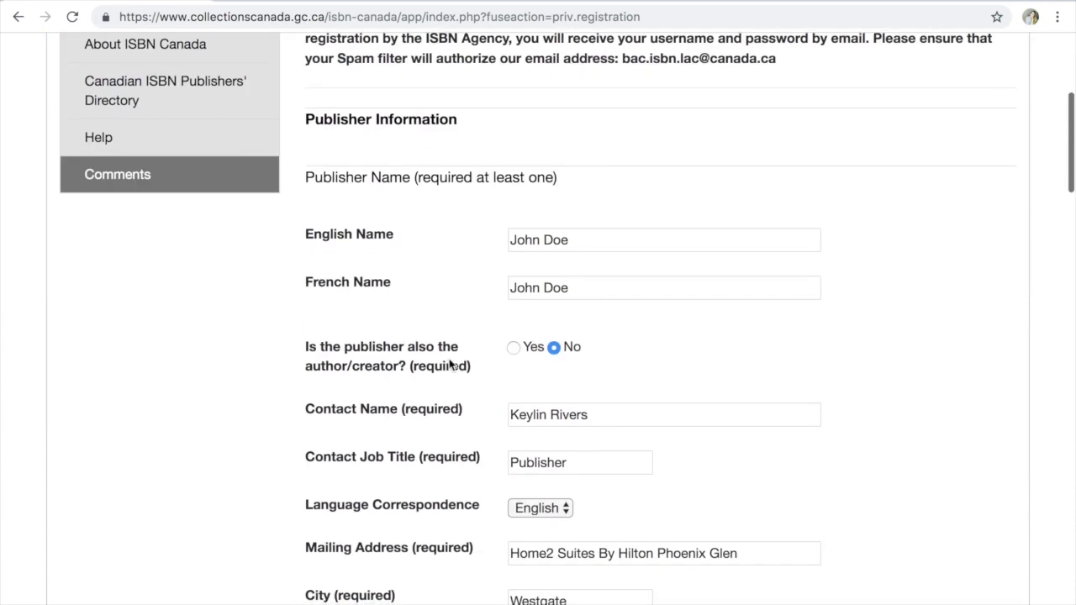
scroll(449, 364, up, 15)
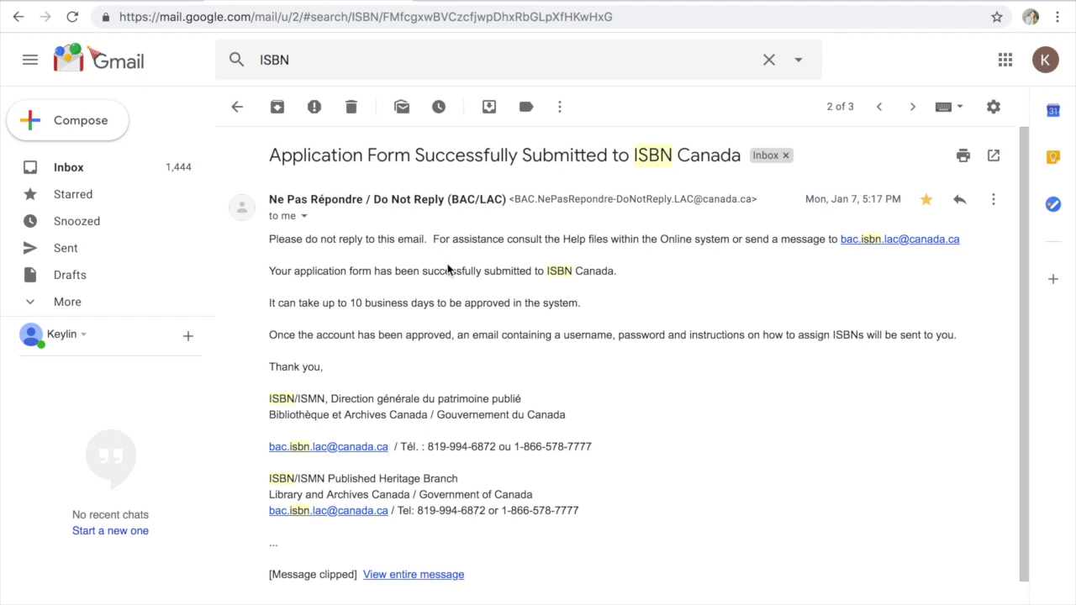
Open the ISBN Canada Login Information email, select the password, and follow its login page link
click(237, 107)
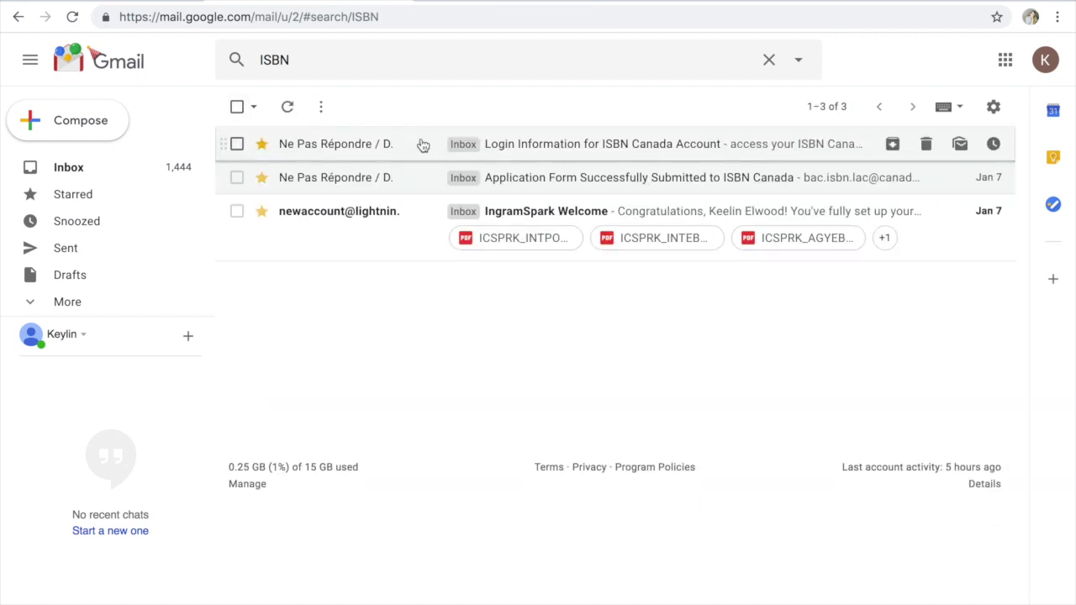
click(424, 143)
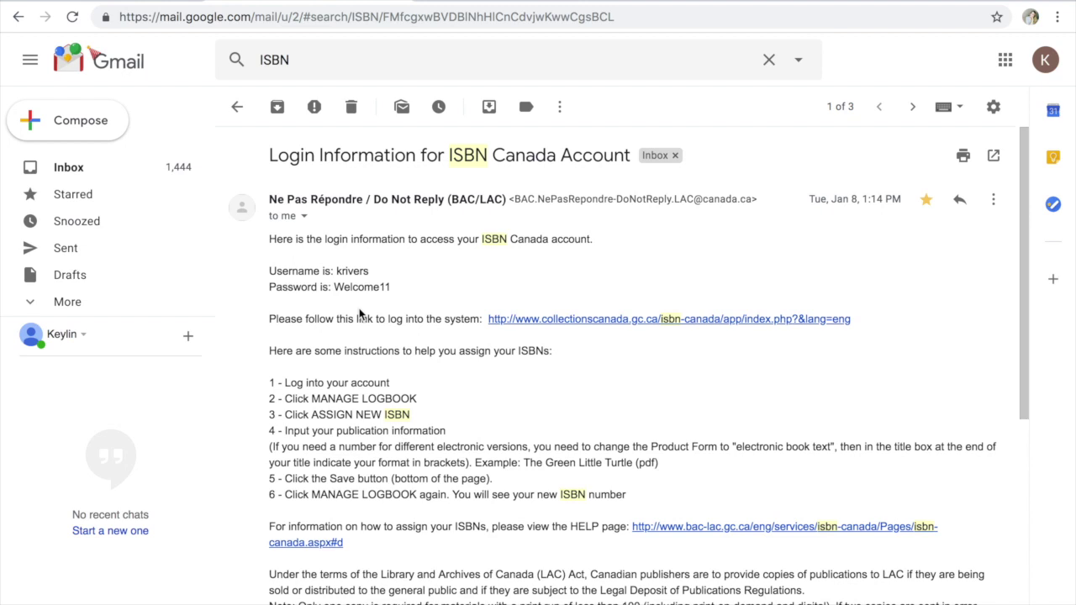
drag(334, 286, 437, 293)
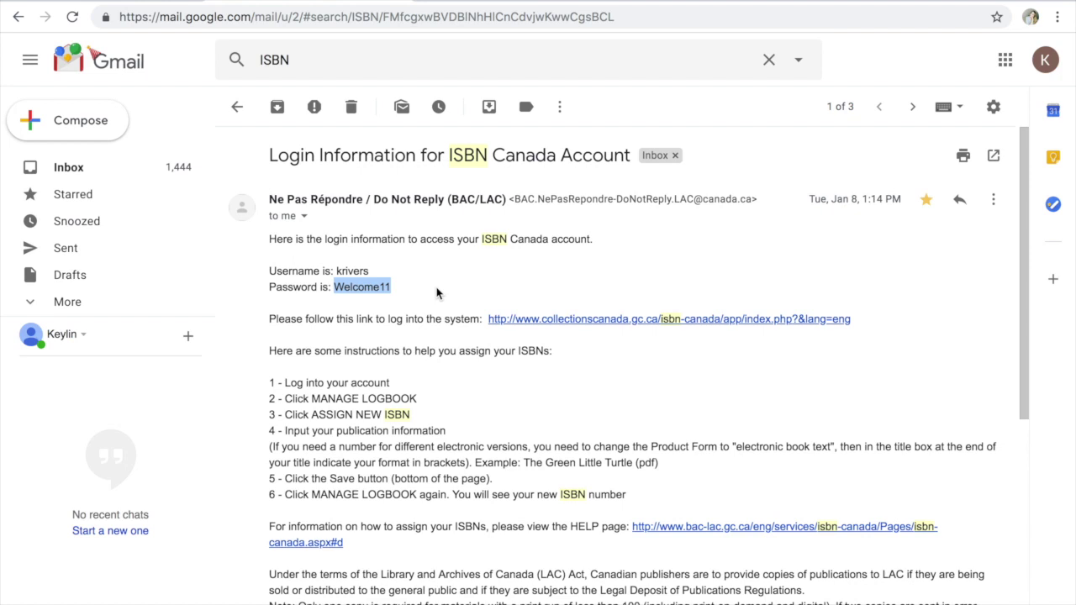
click(437, 292)
scroll(437, 292, down, 3)
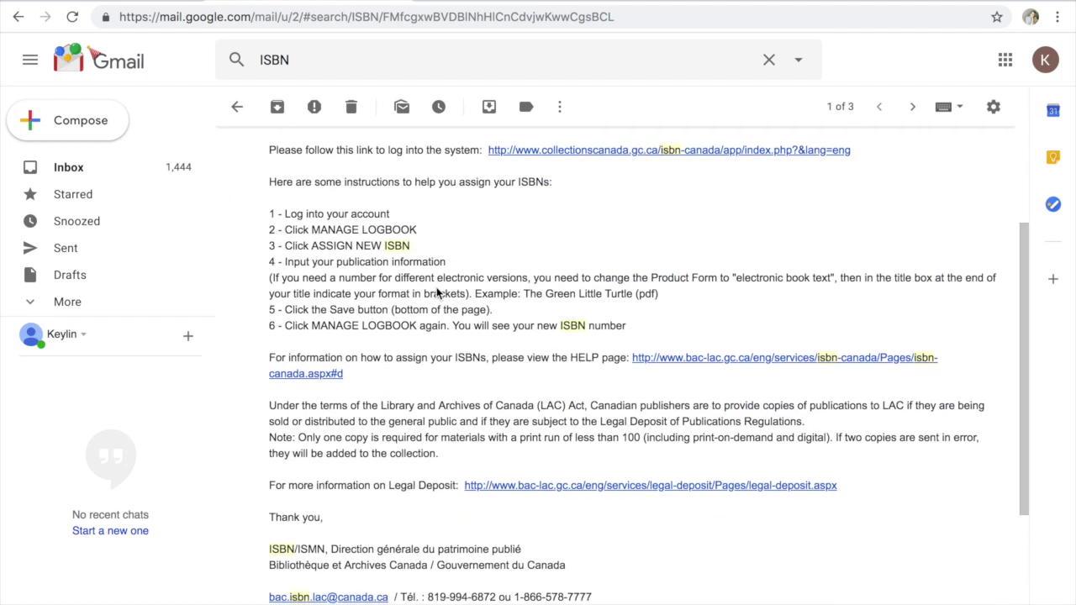
click(650, 151)
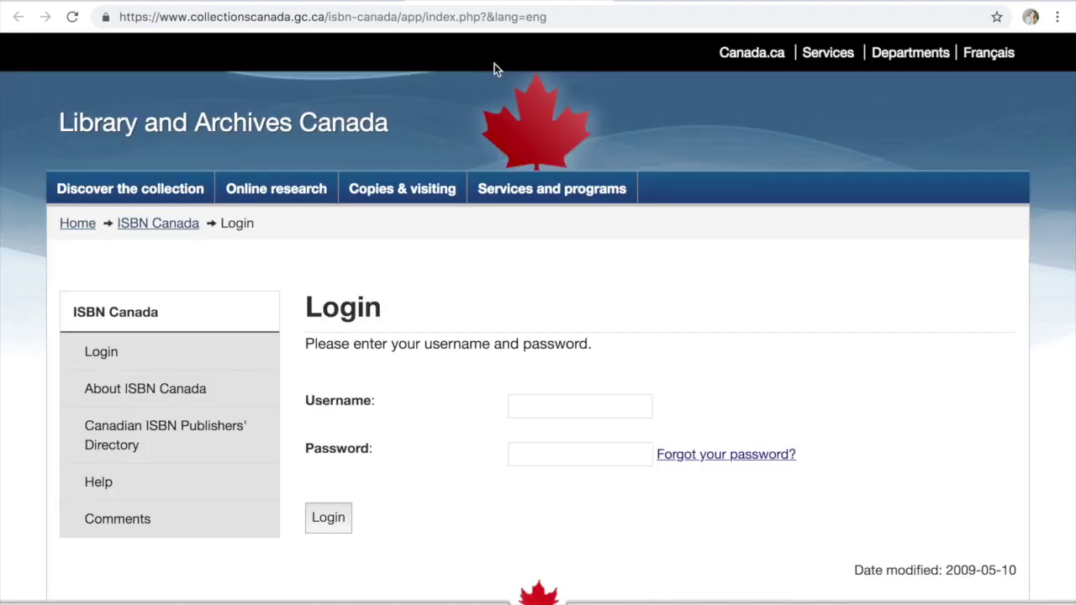
Sign in with the account username and password, then go to the Manage Logbook page
key(Tab)
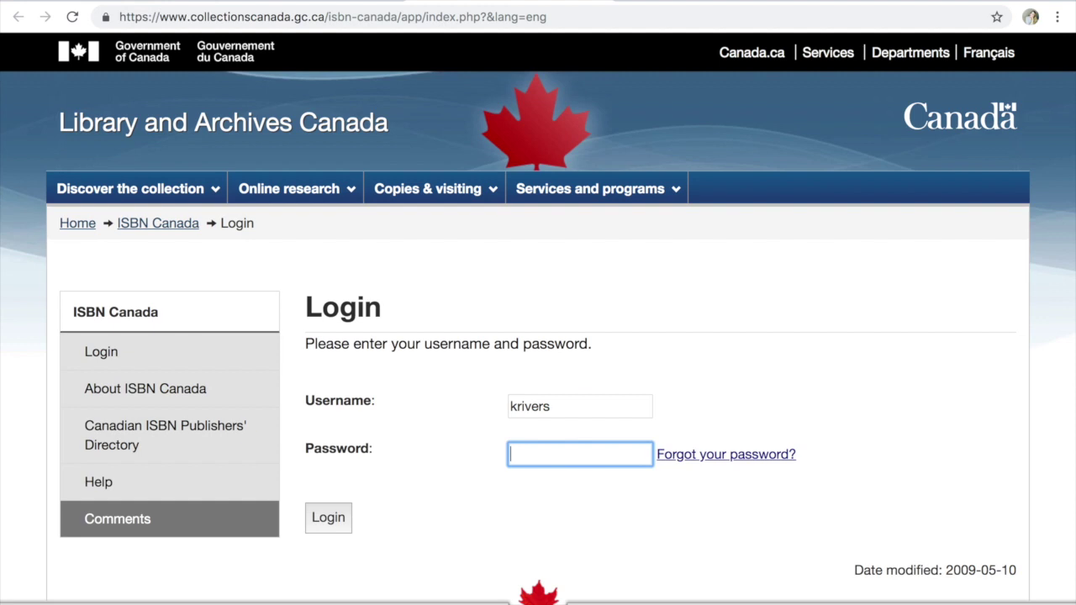
text(•••••••••)
key(Return)
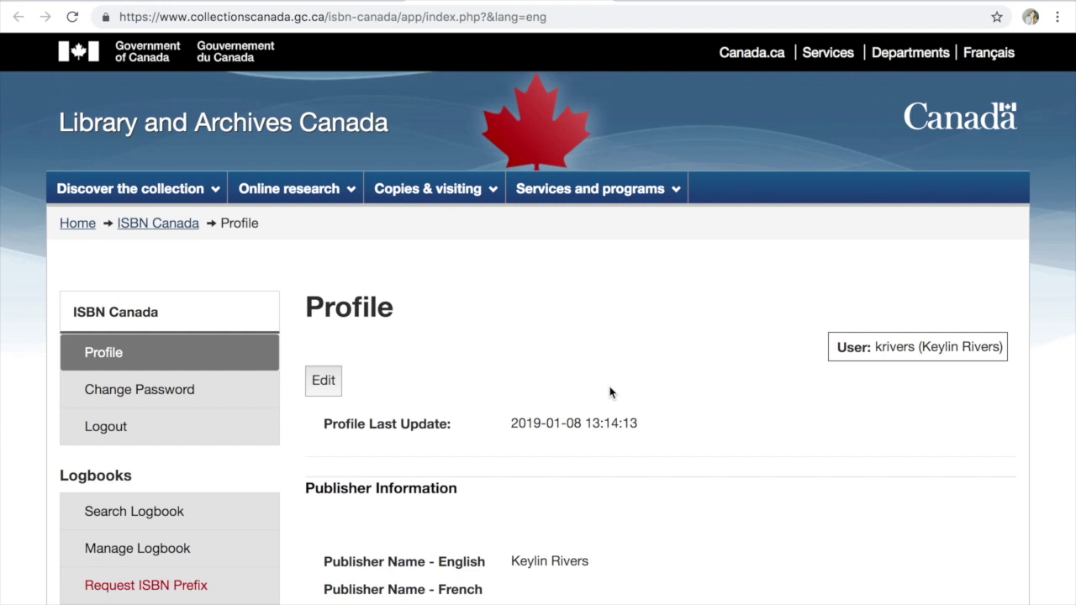
click(359, 4)
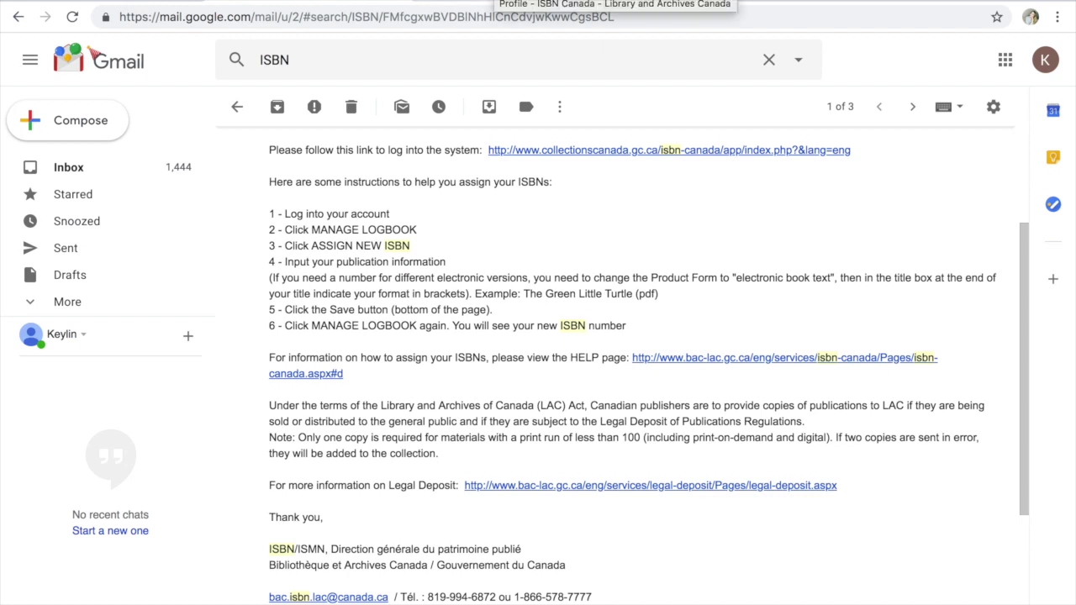
click(486, 4)
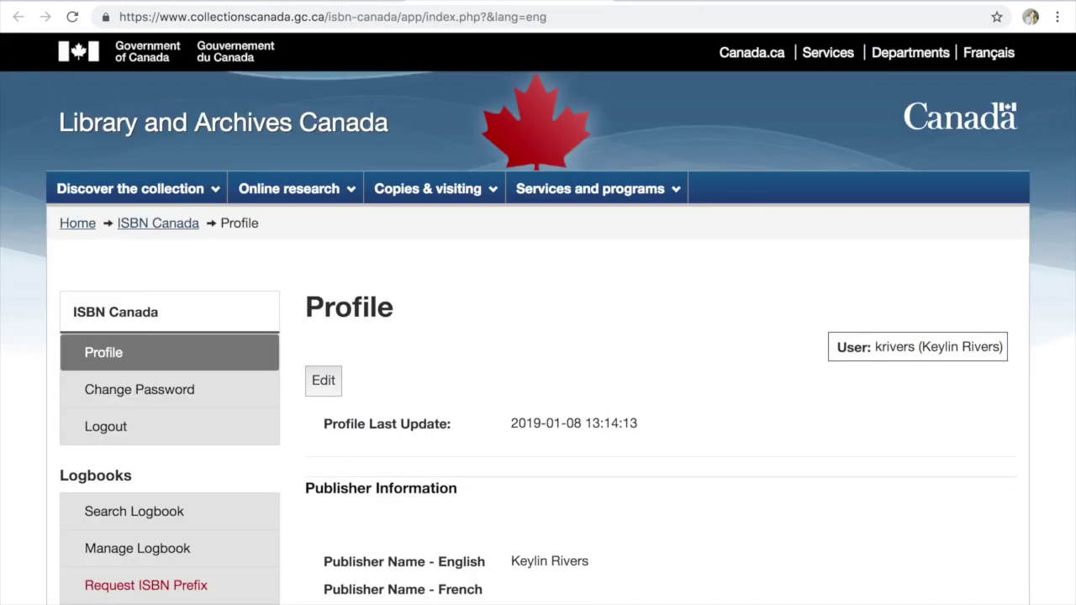
click(165, 551)
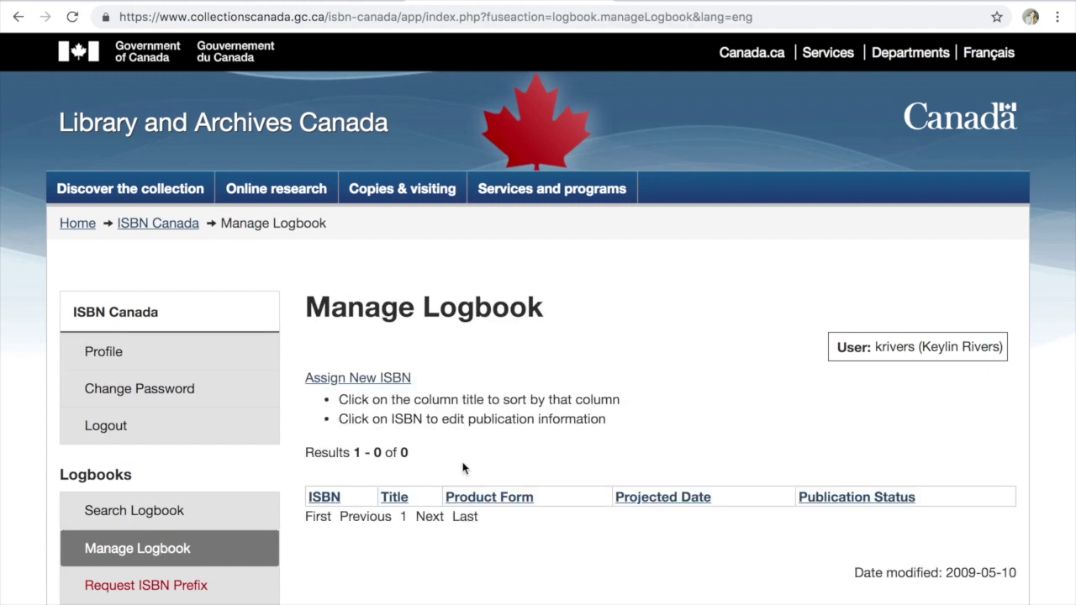
Start a new ISBN assignment as a Hardcover book titled 'All the King's Traitors'
click(378, 382)
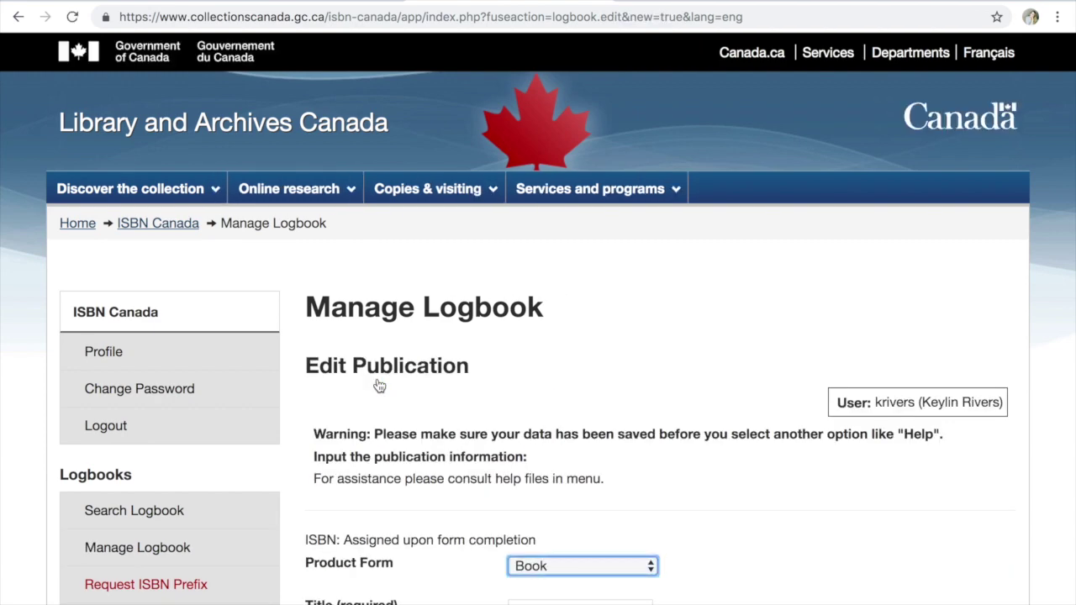
scroll(380, 385, down, 5)
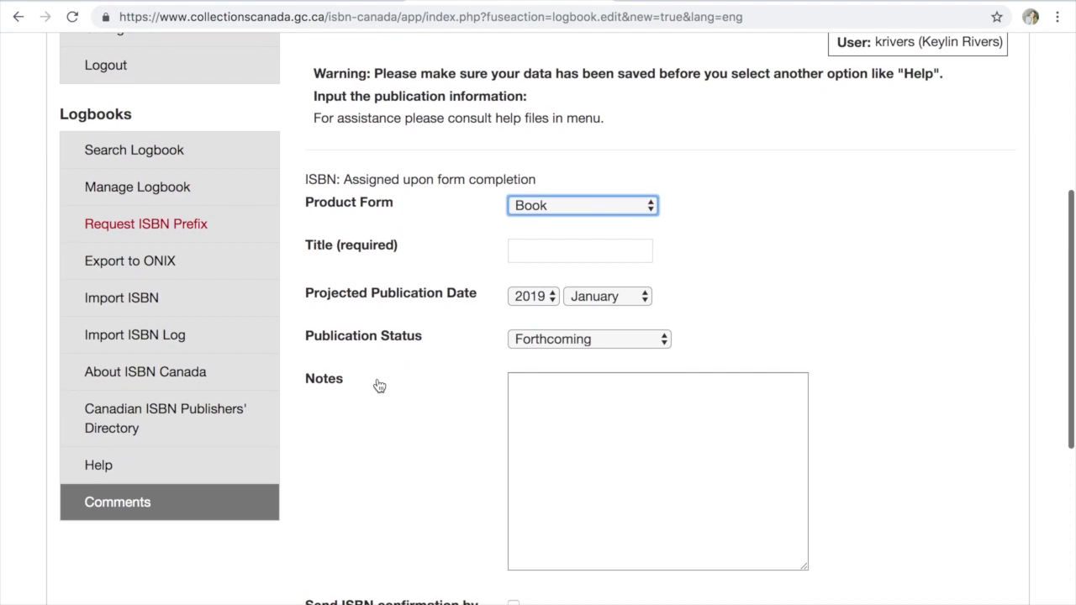
scroll(504, 235, up, 1)
click(538, 262)
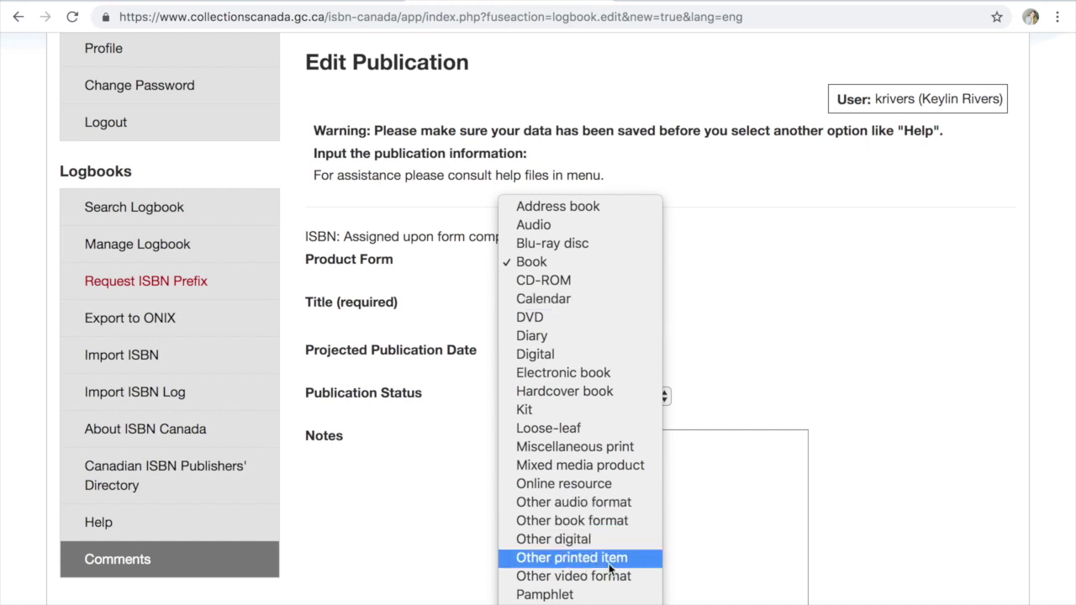
scroll(580, 378, down, 2)
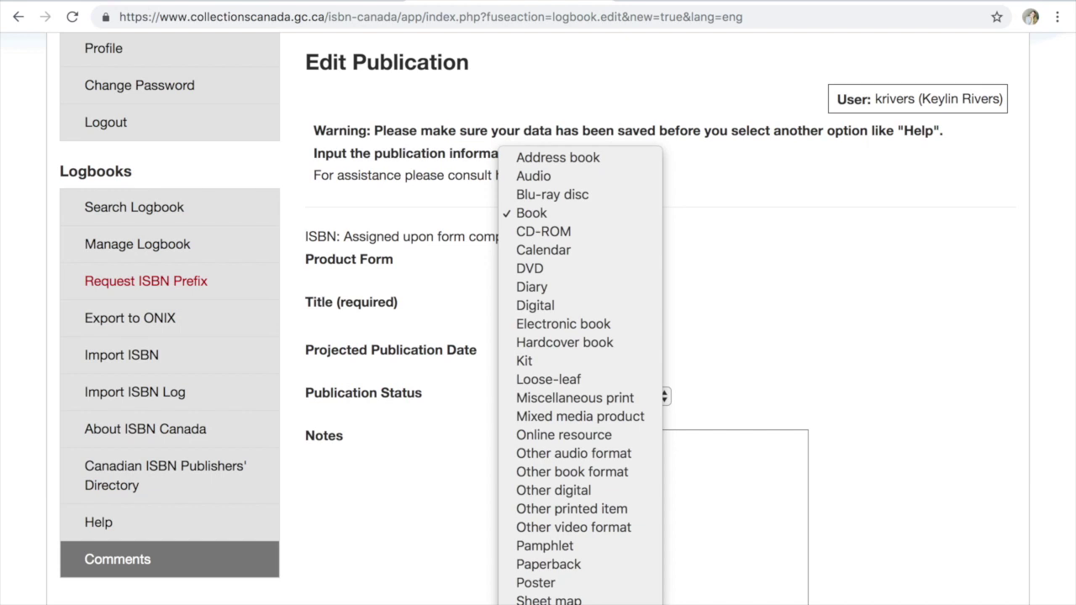
click(634, 346)
click(557, 310)
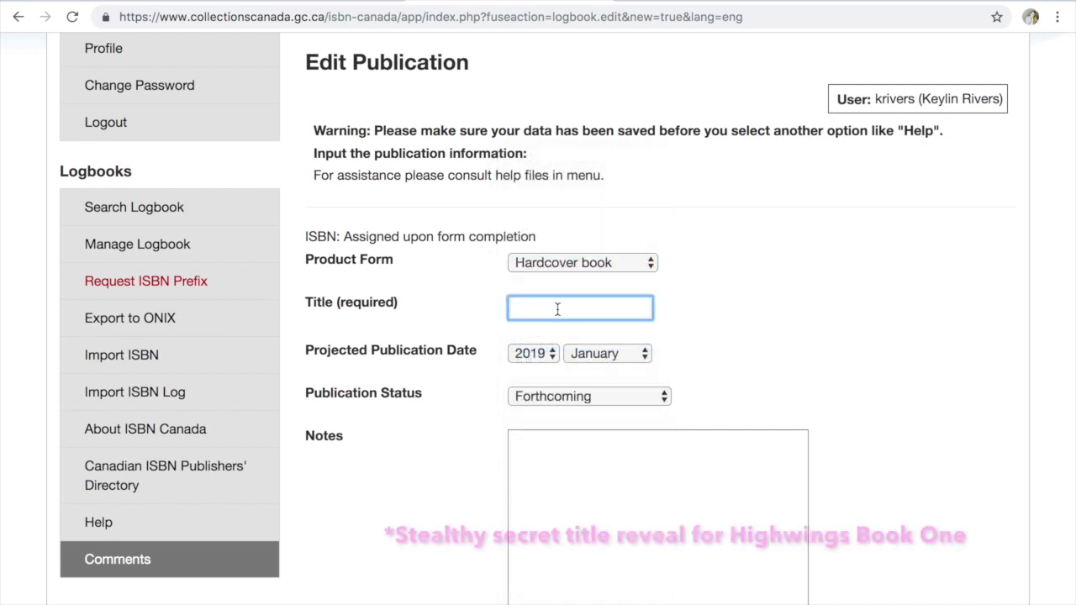
text(The)
key(BackSpace)
key(BackSpace)
key(BackSpace)
key(BackSpace)
text(All the King's)
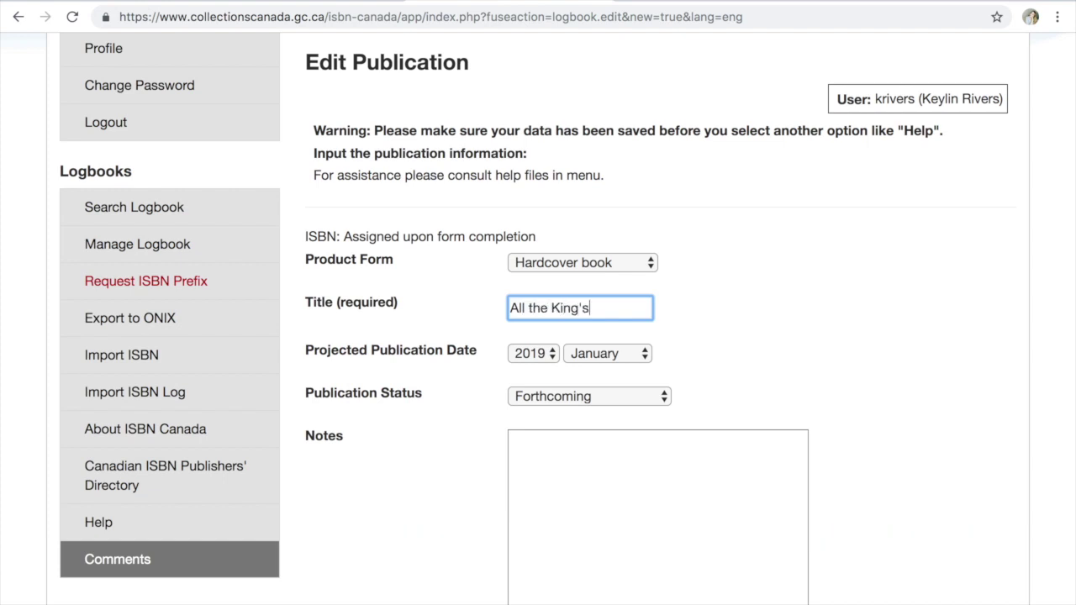
text( Traitors)
Set publication date to August 2019, request email ISBN confirmation, and save the publication
click(693, 335)
click(535, 353)
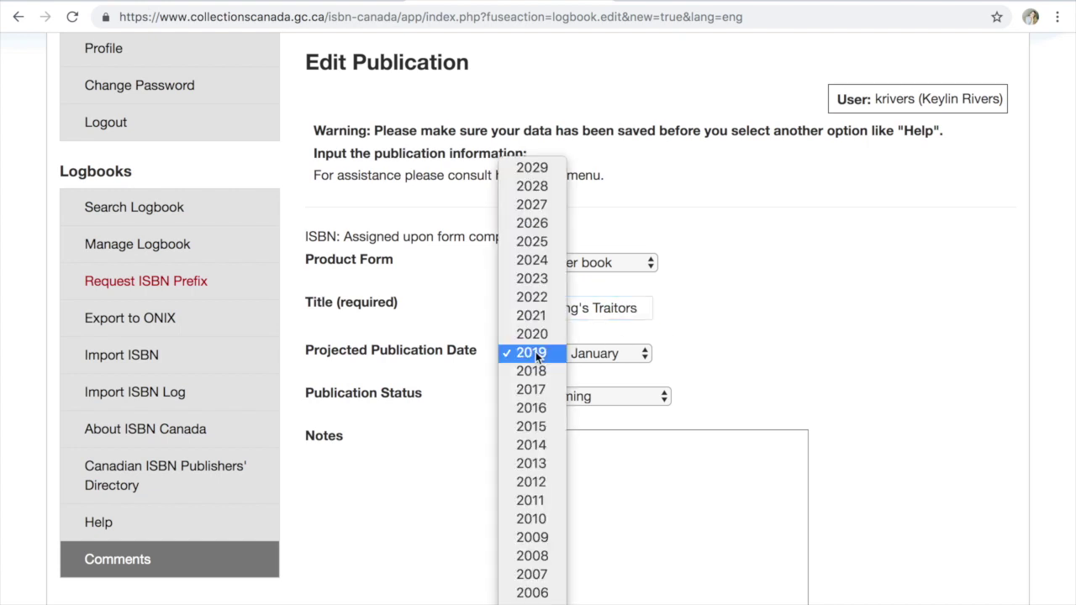
click(535, 353)
click(605, 355)
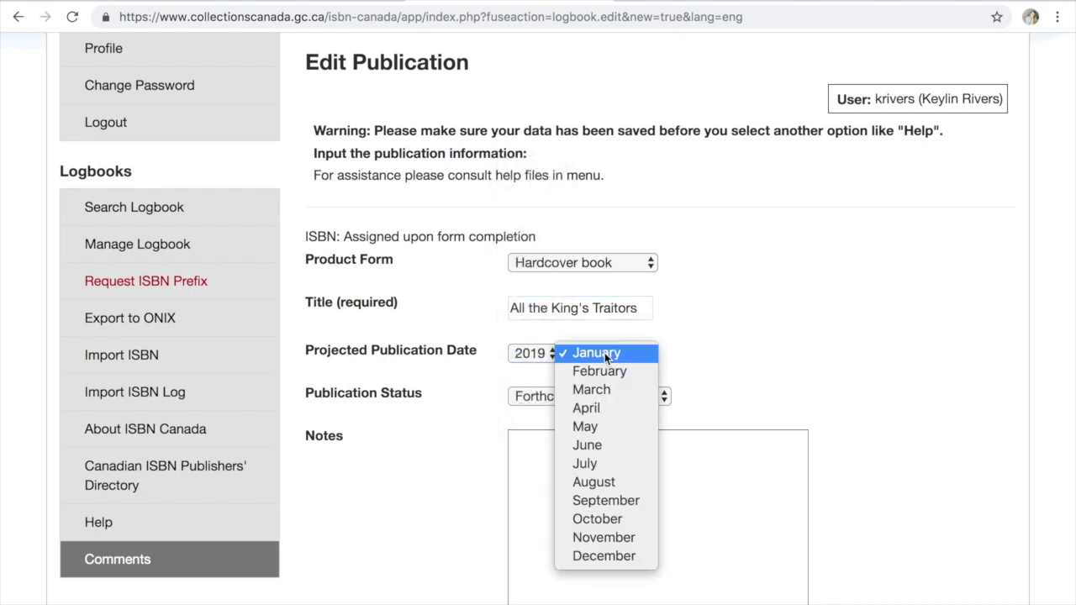
click(627, 486)
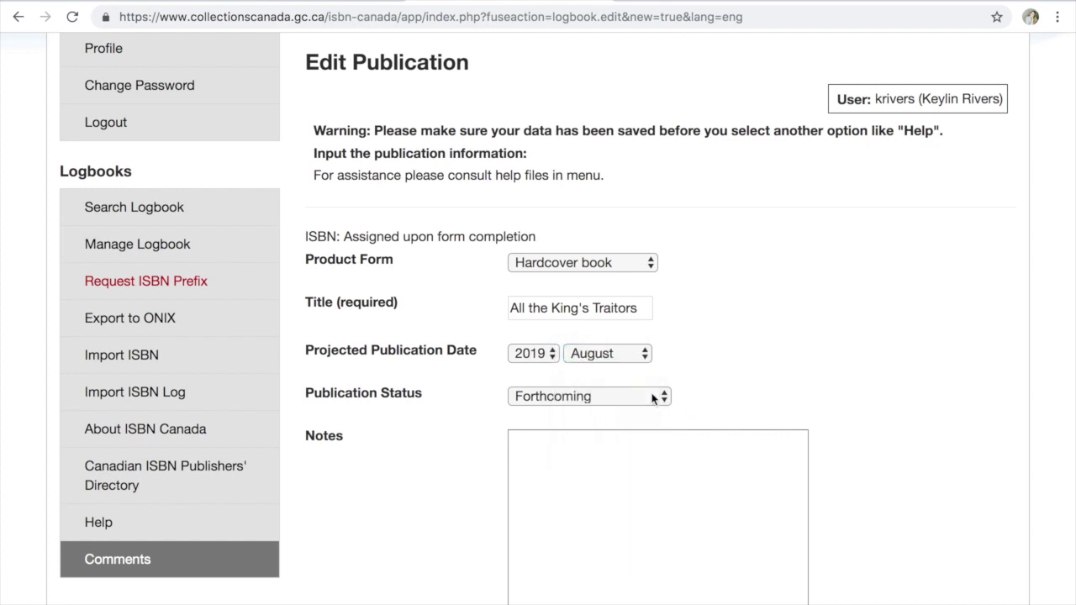
scroll(801, 357, down, 2)
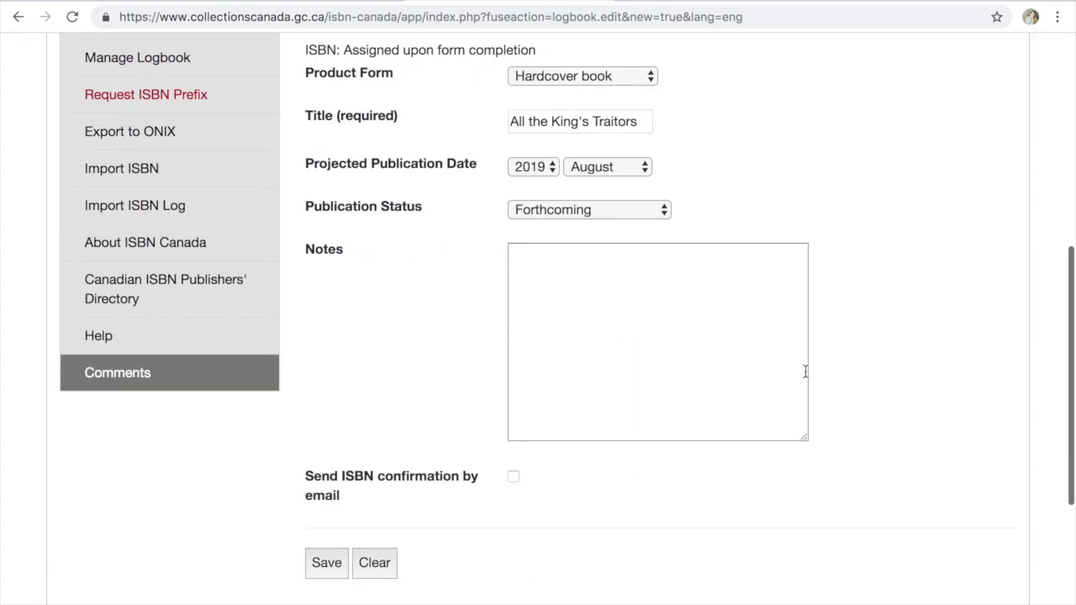
click(513, 478)
scroll(307, 525, up, 2)
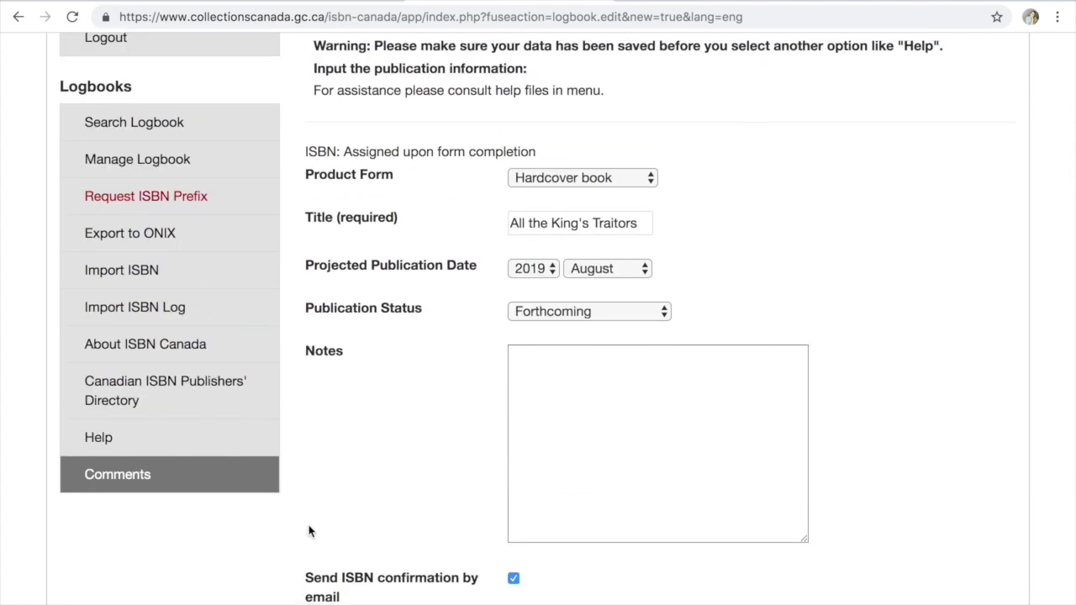
scroll(308, 530, up, 1)
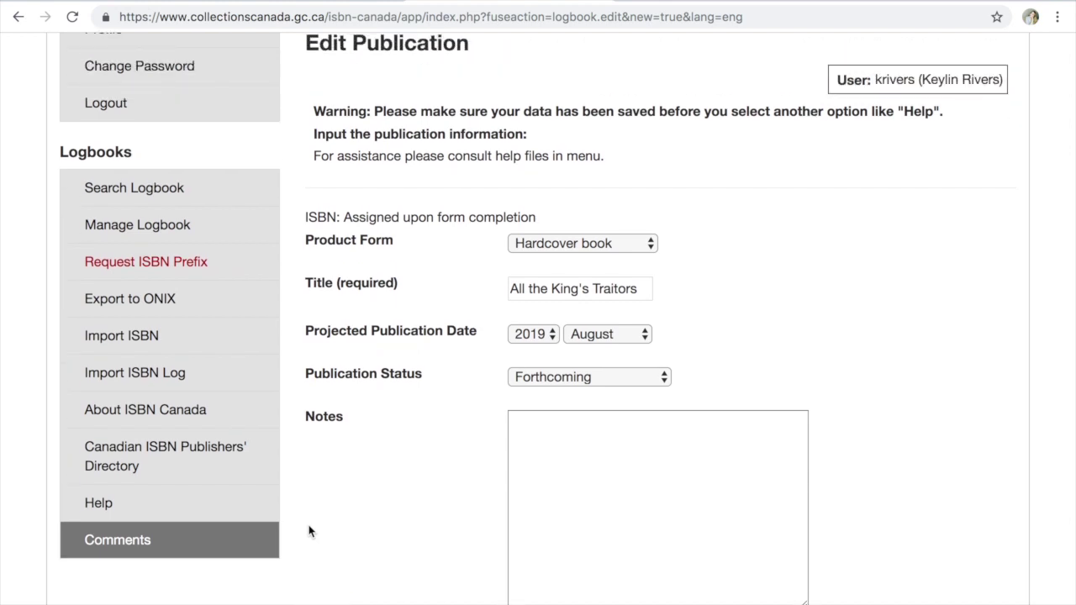
scroll(308, 531, down, 2)
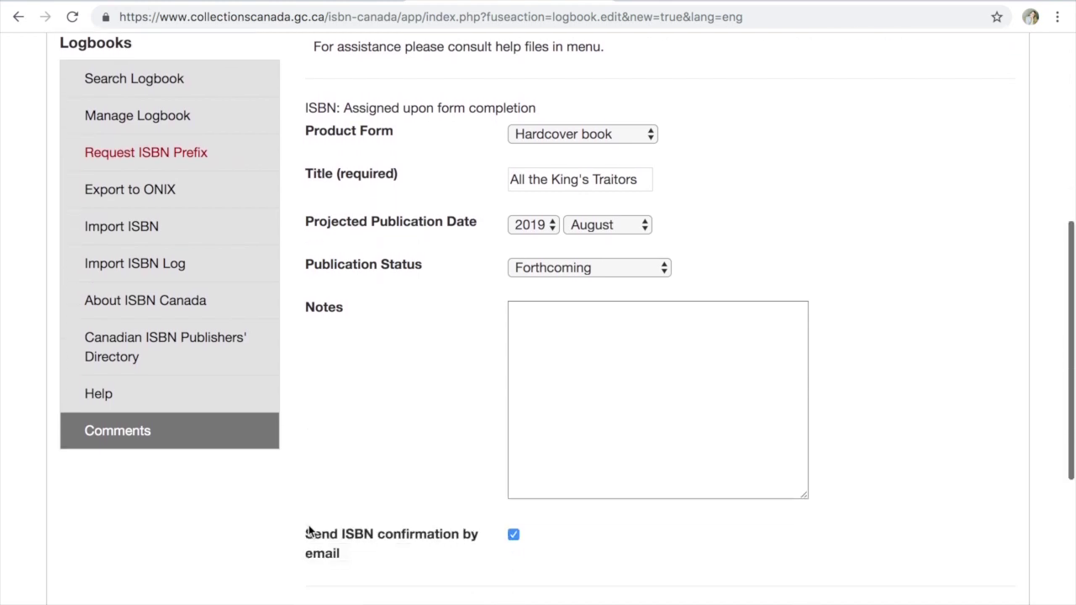
scroll(308, 530, down, 1)
click(327, 586)
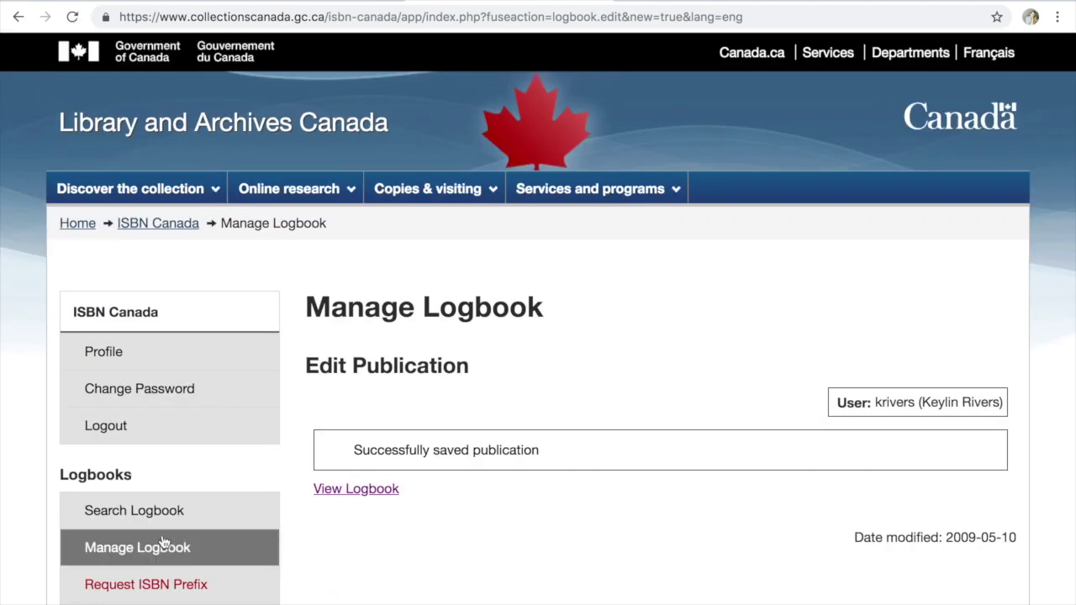
click(160, 549)
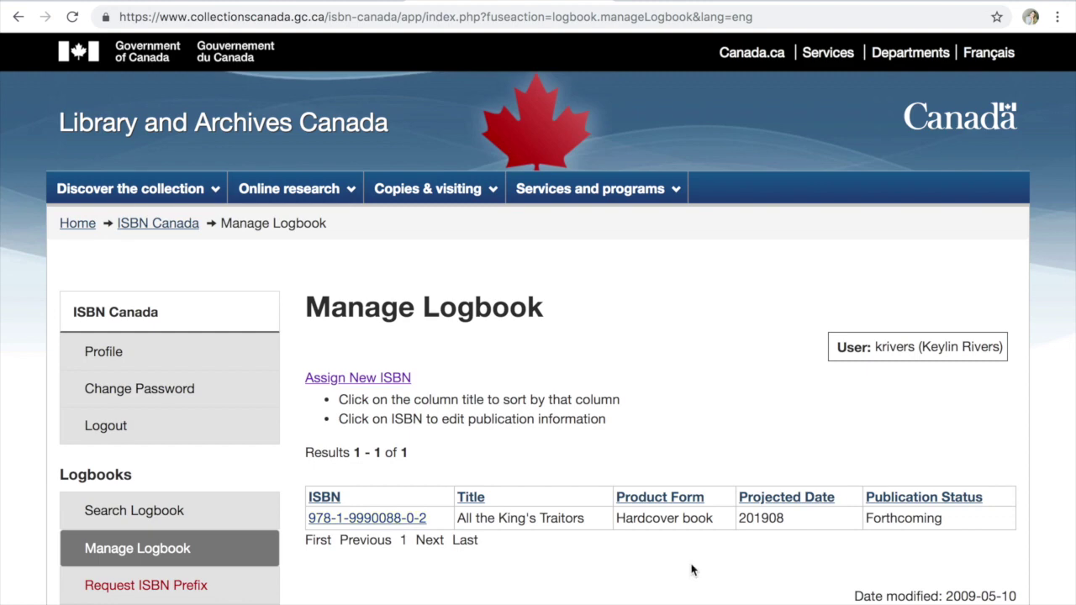
scroll(694, 567, down, 3)
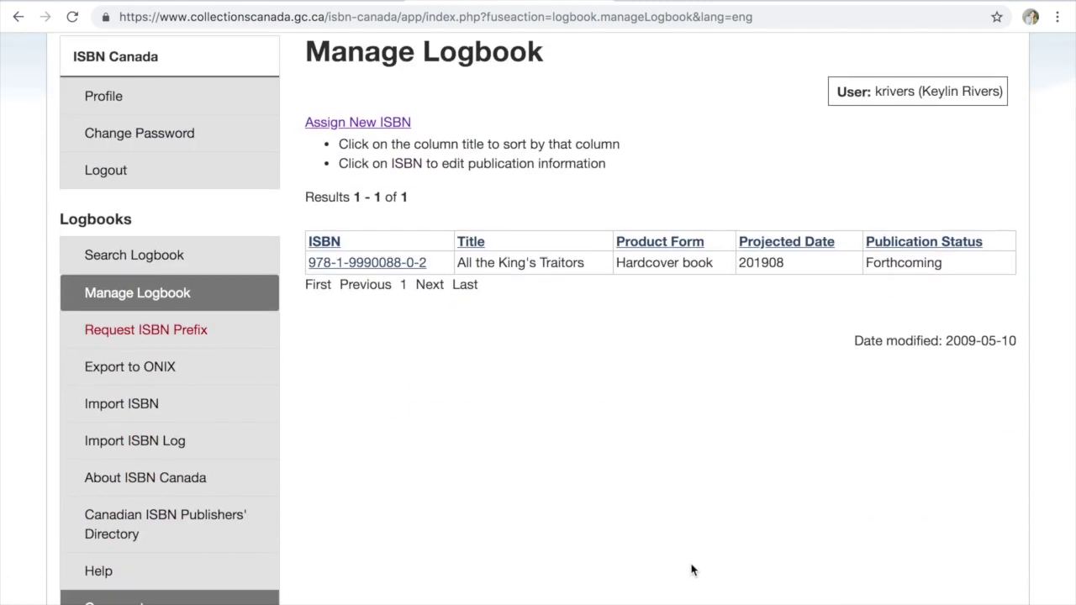
scroll(691, 570, up, 3)
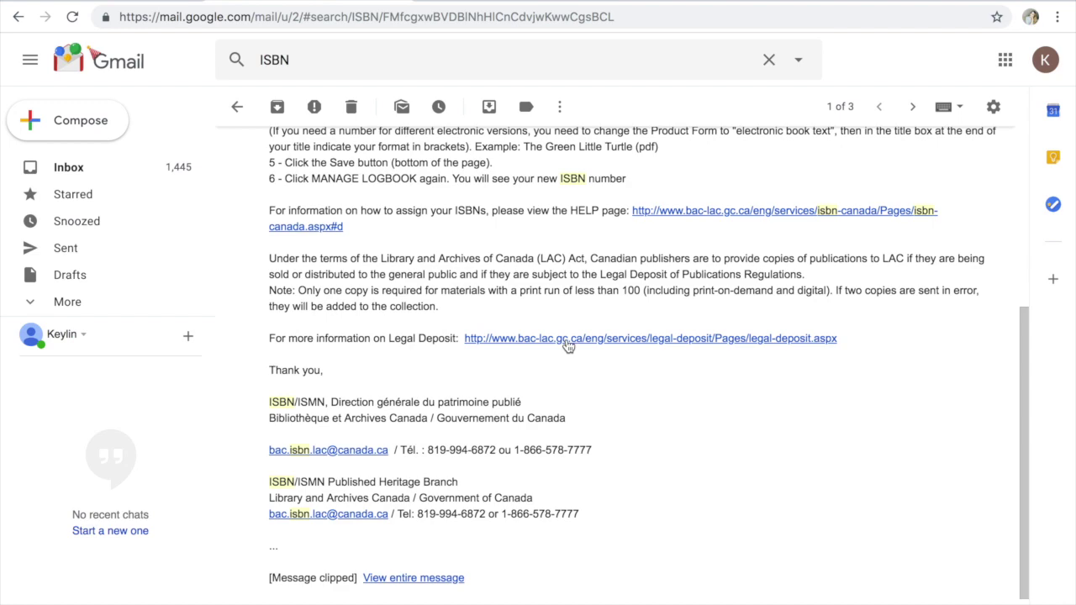
Follow the email's Legal Deposit link to create an ISBN Canada account, accepting the statement of use
click(493, 341)
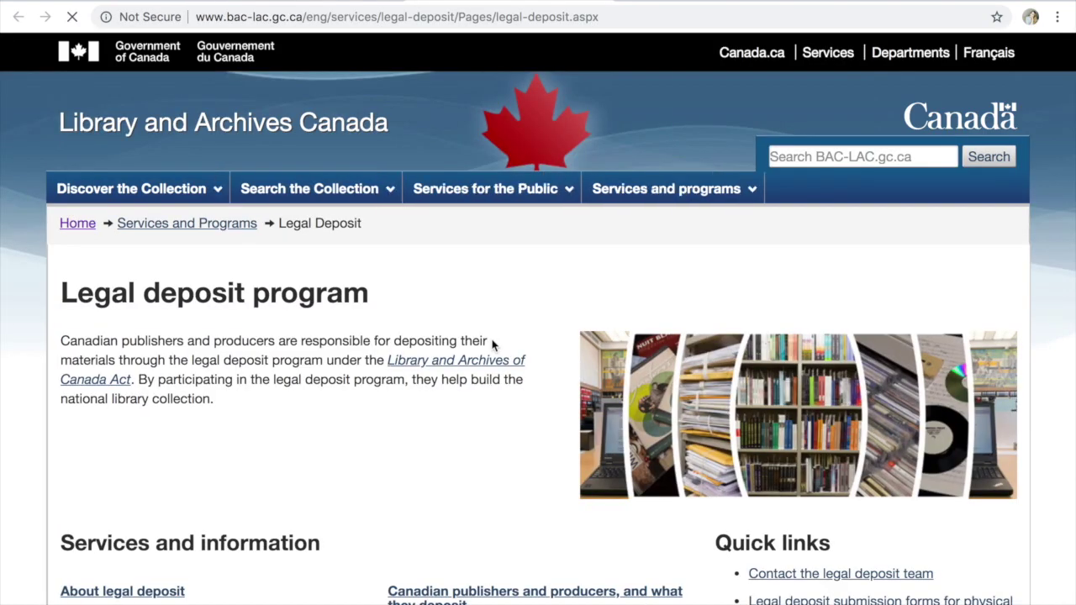
scroll(493, 345, down, 3)
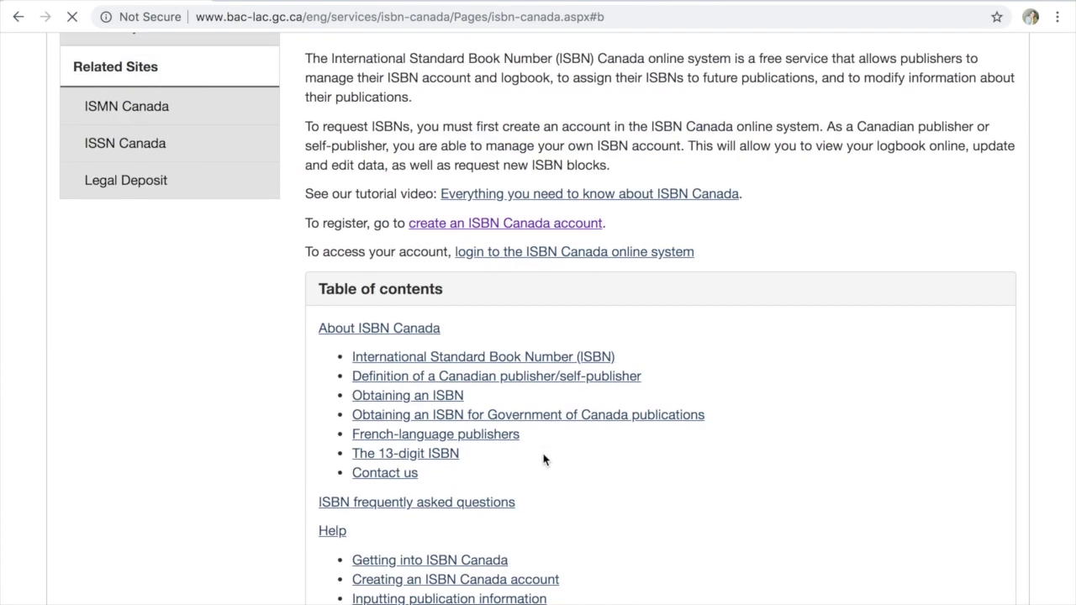
click(498, 258)
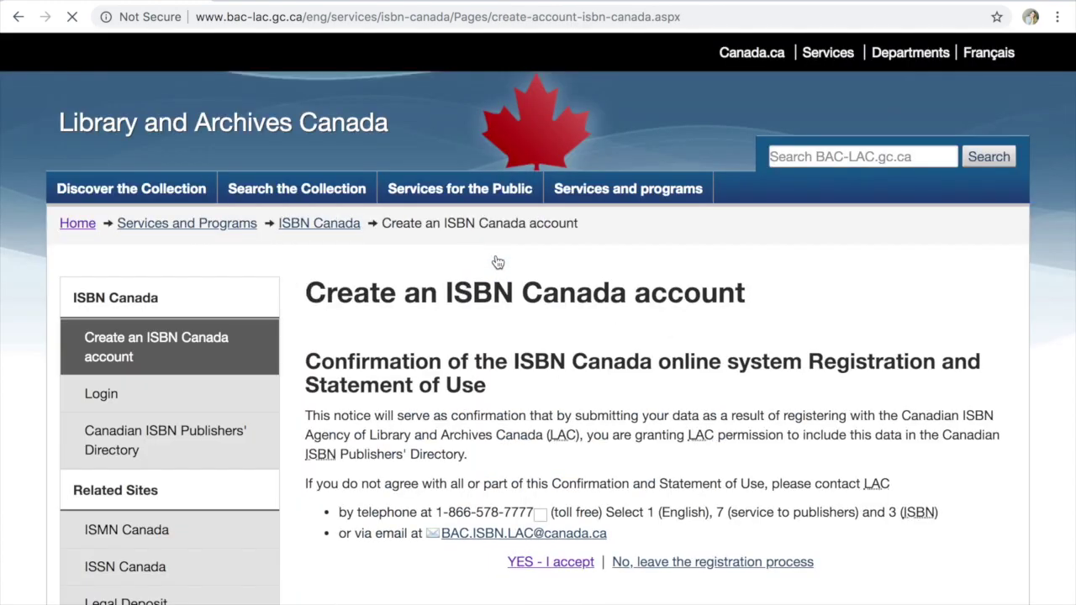
scroll(581, 416, down, 3)
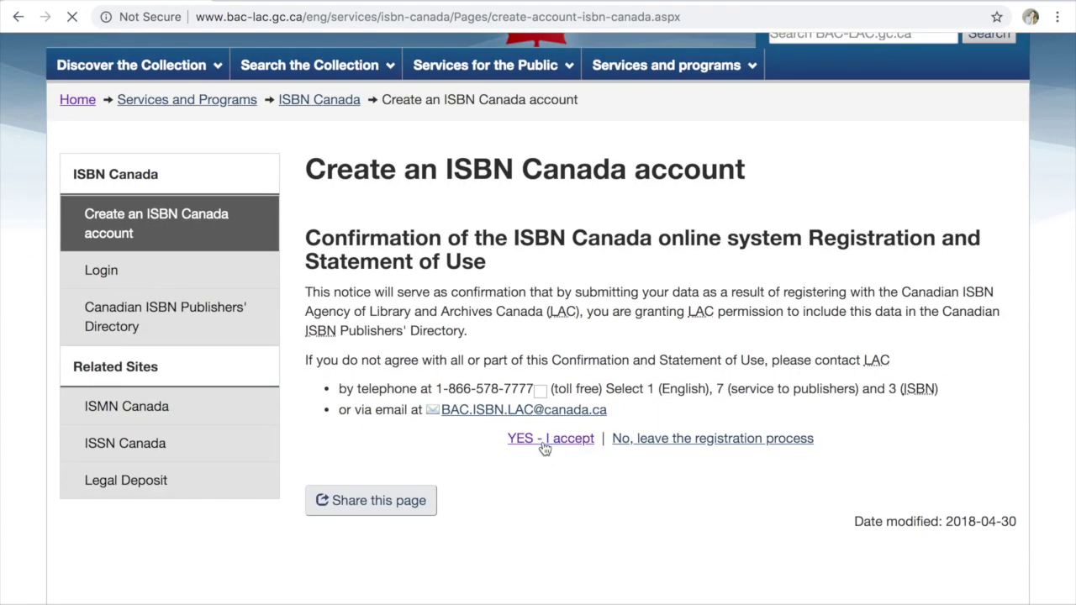
click(543, 444)
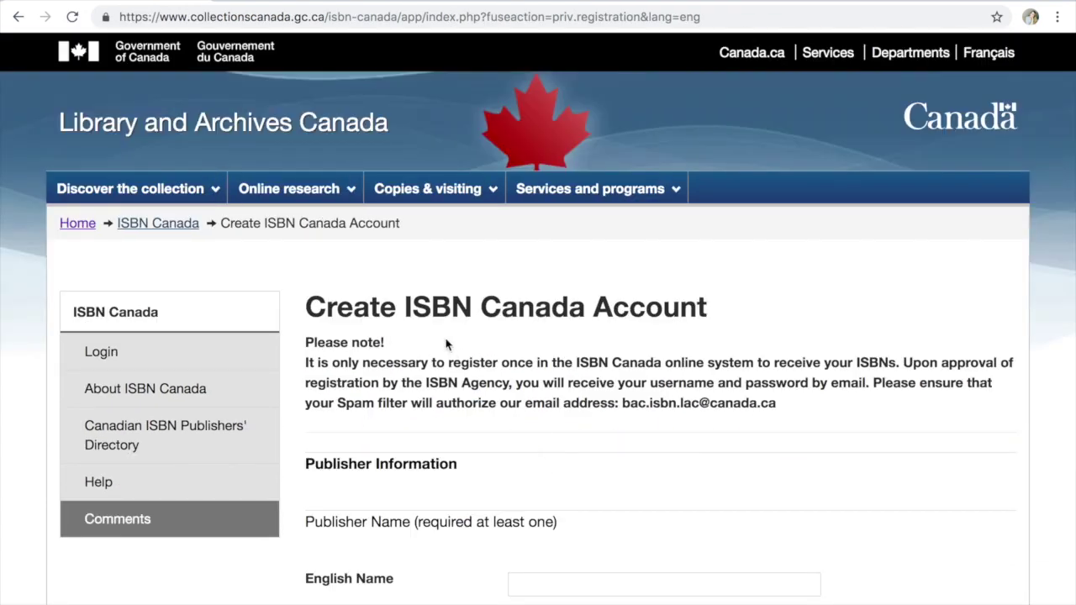
Look over the registration form, then choose Manage Logbook from the profile page
scroll(455, 465, down, 3)
scroll(455, 465, down, 20)
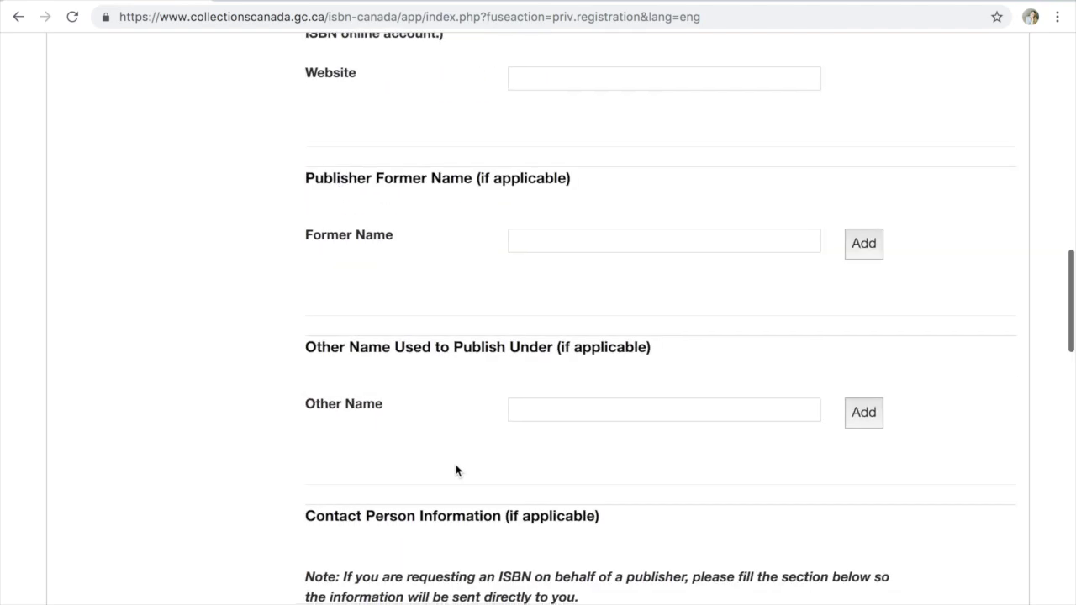
scroll(455, 470, down, 20)
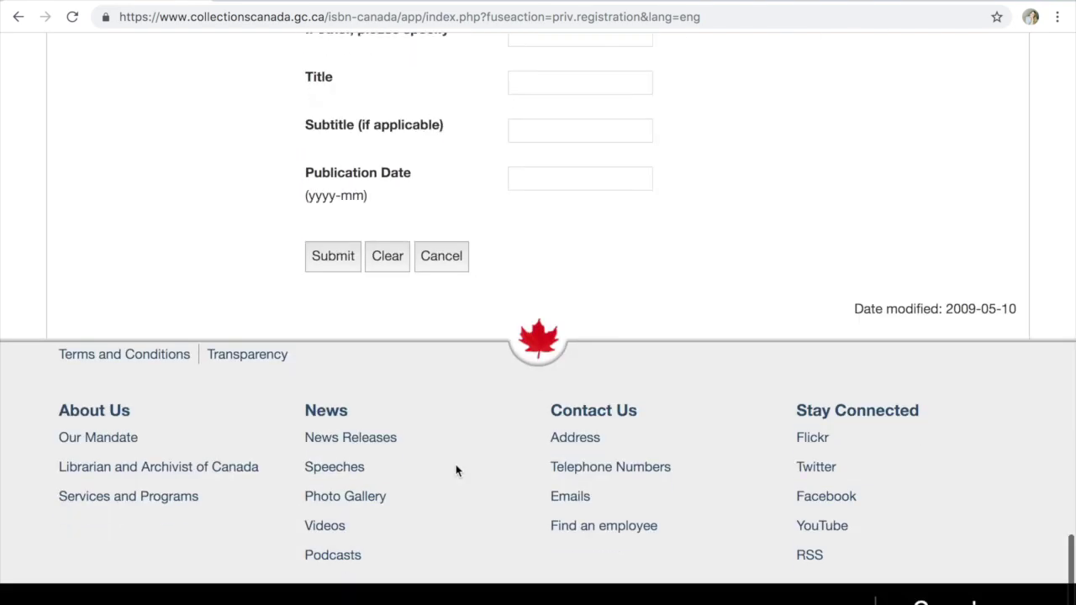
scroll(348, 184, up, 20)
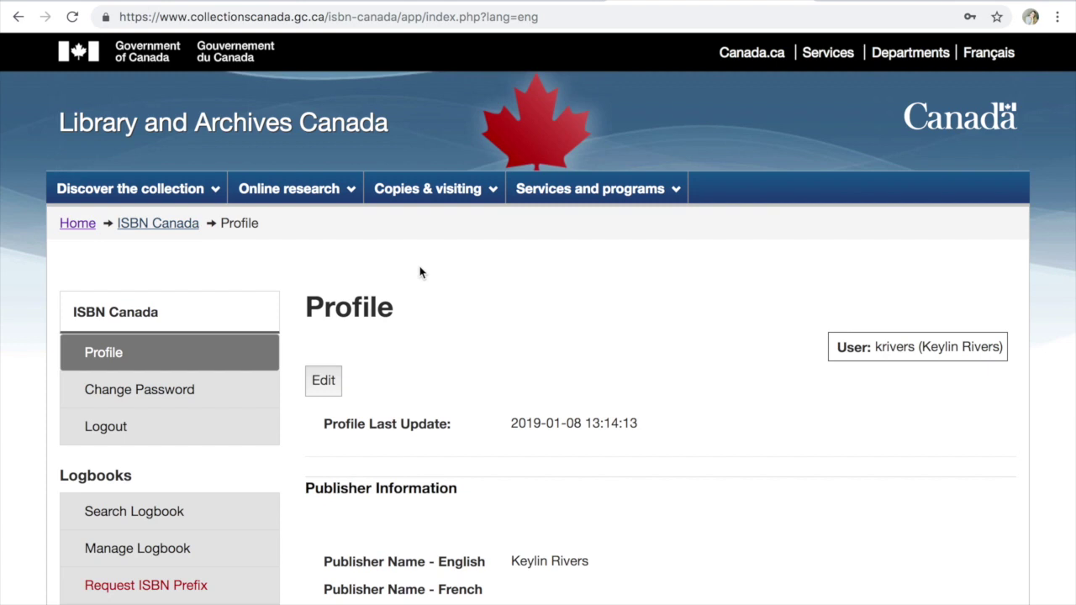
click(181, 550)
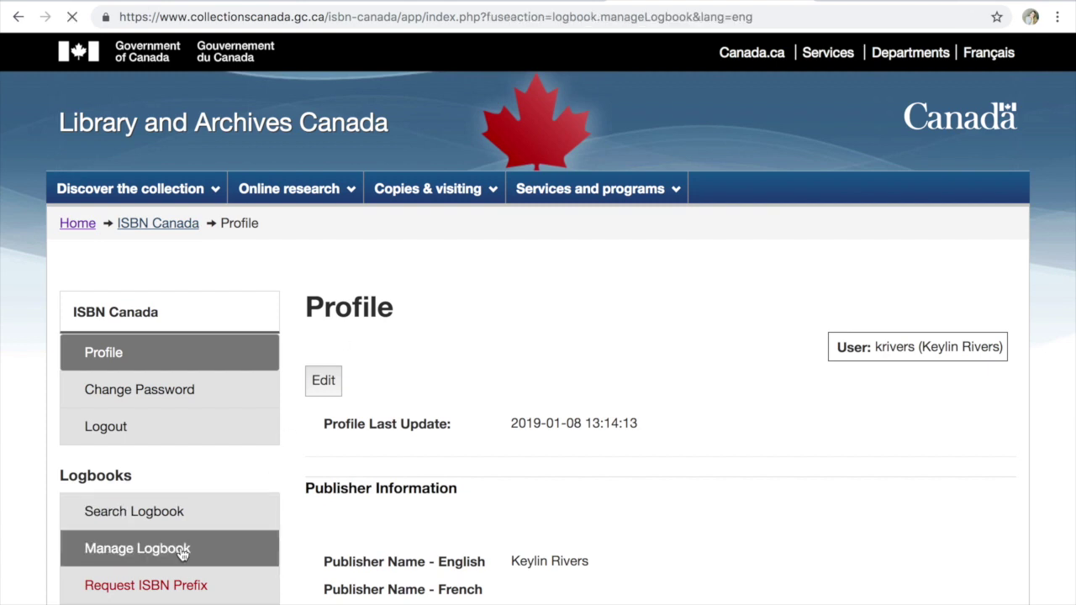